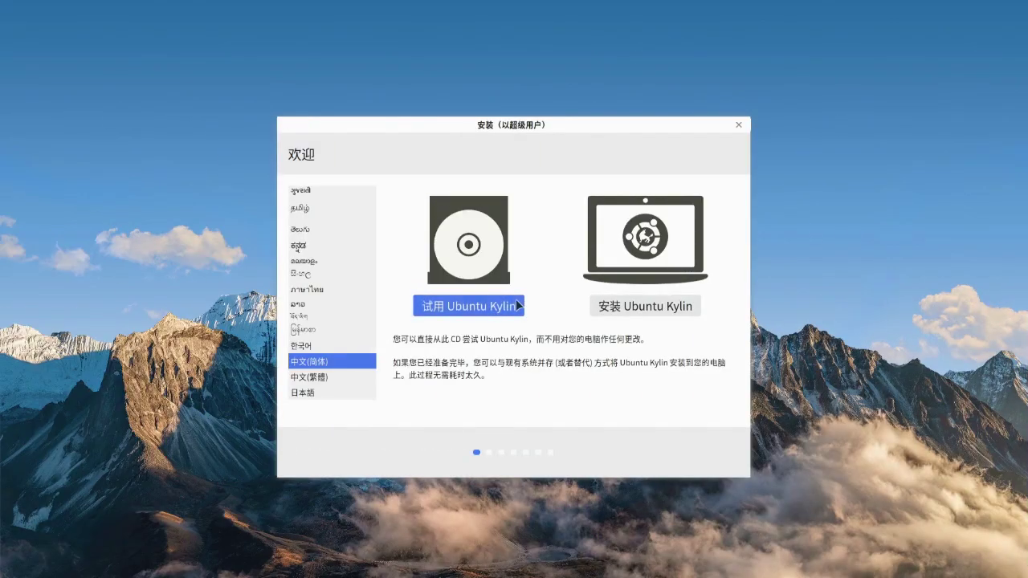
Switch the installer language from Simplified Chinese to English.
scroll(305, 271, up, 15)
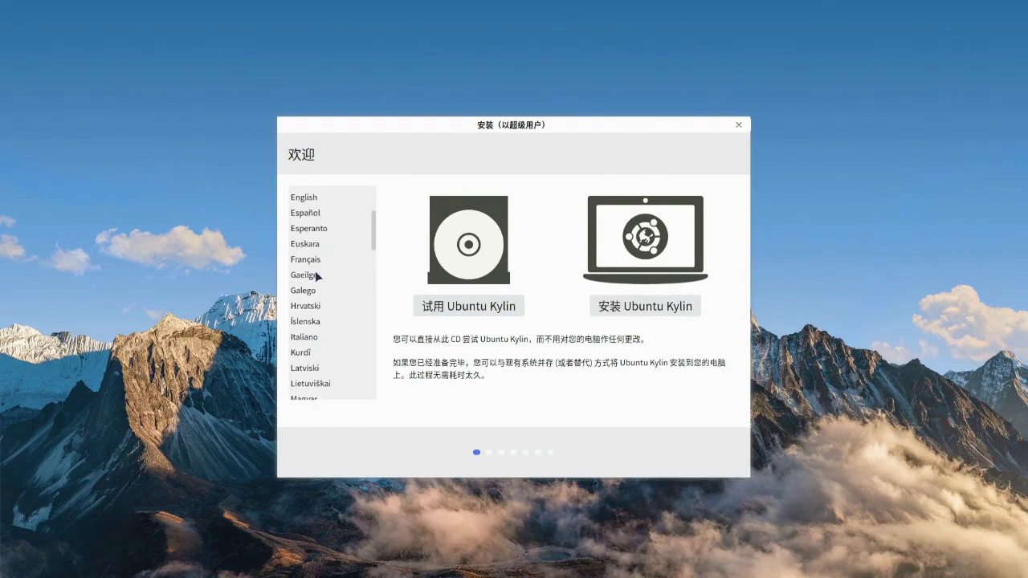
scroll(318, 267, down, 2)
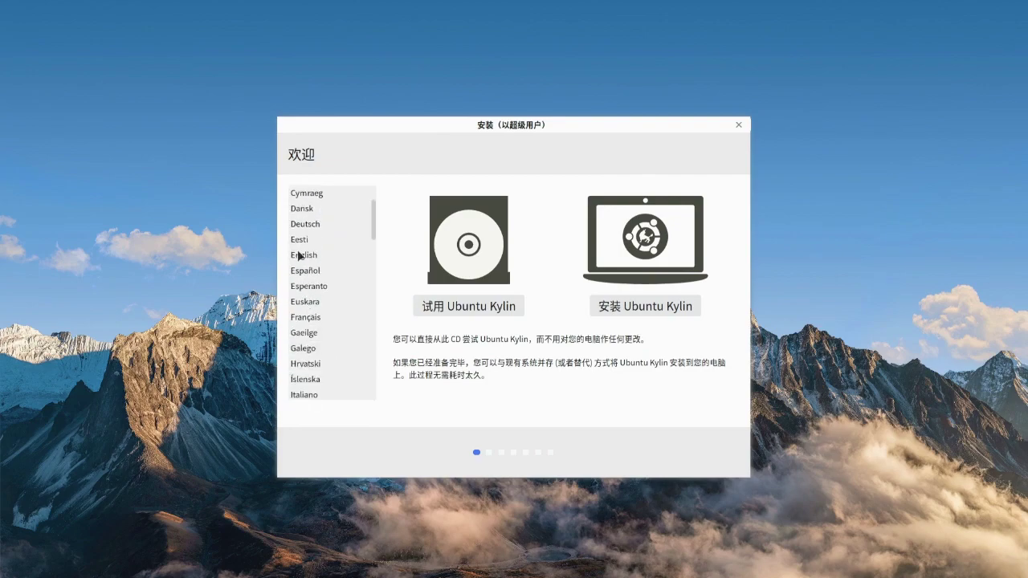
click(302, 258)
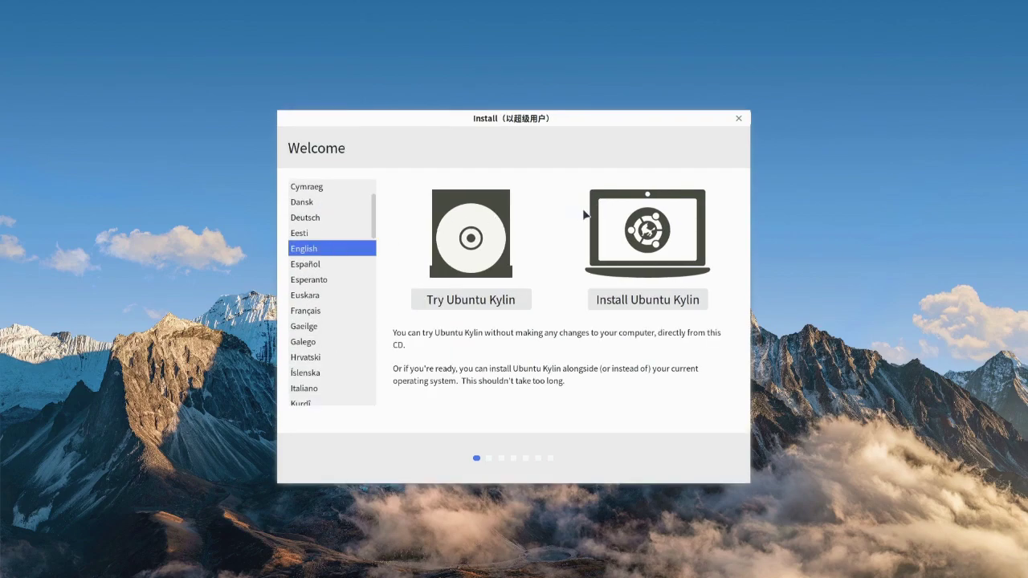
Start installing Ubuntu Kylin and choose the English (US) keyboard layout.
click(602, 302)
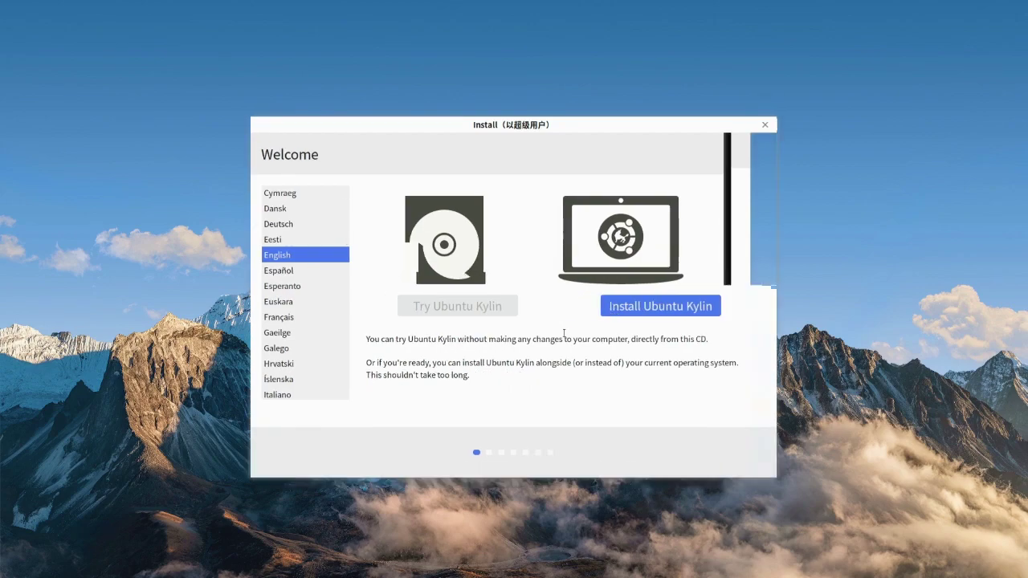
scroll(408, 300, down, 5)
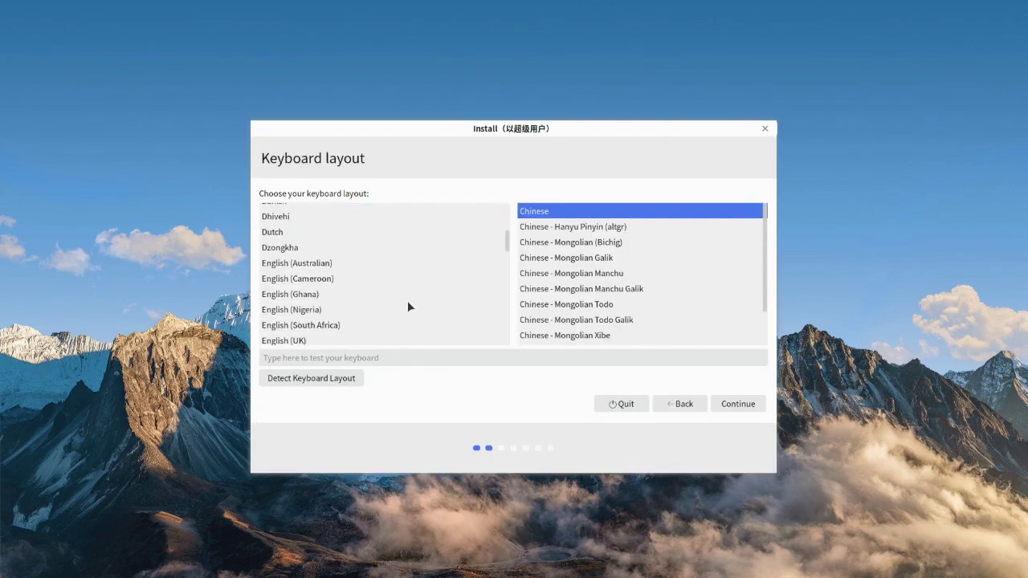
click(297, 313)
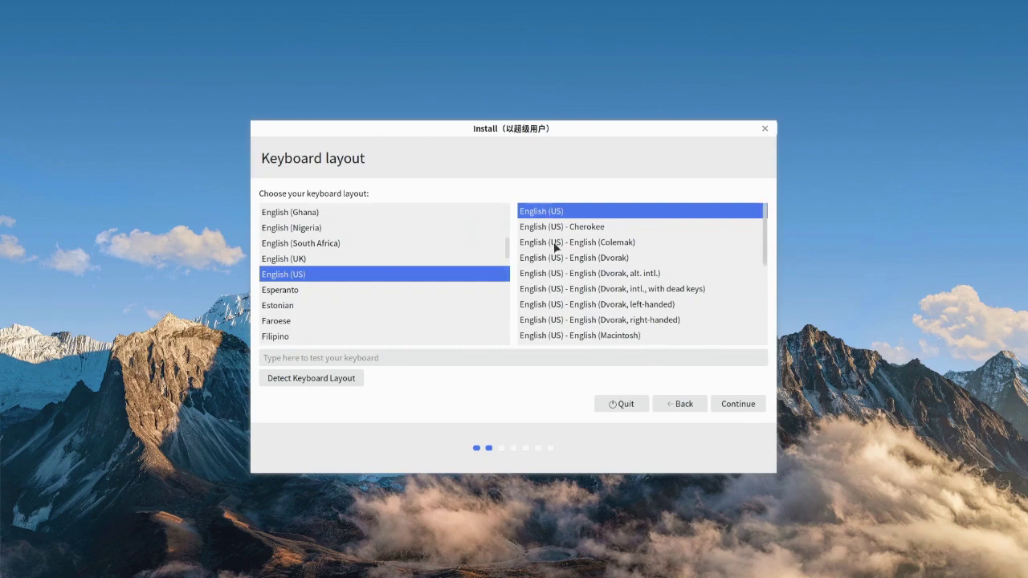
click(753, 407)
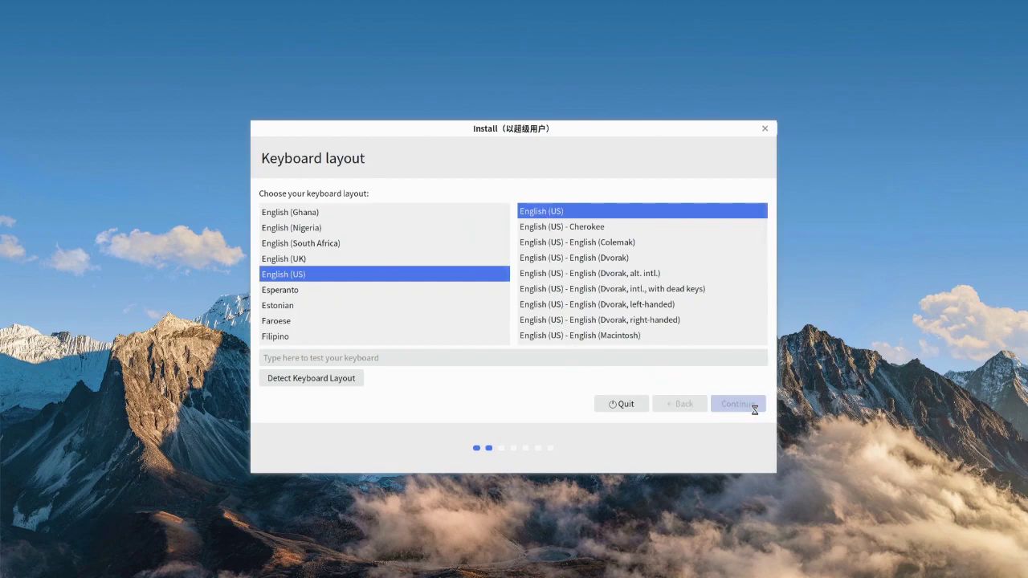
Skip the wireless network page and keep Normal installation with third-party software.
scroll(433, 345, down, 10)
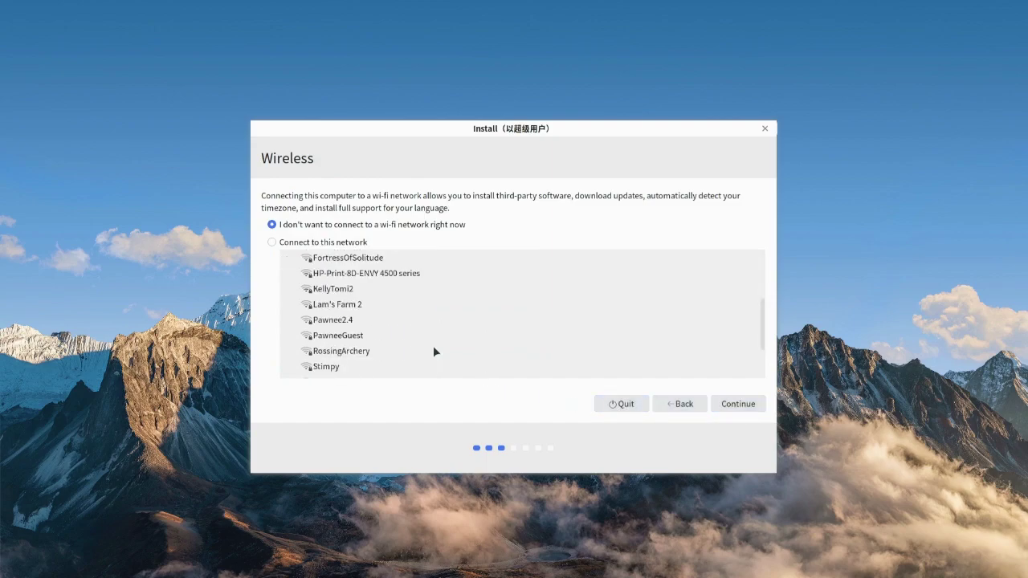
click(355, 372)
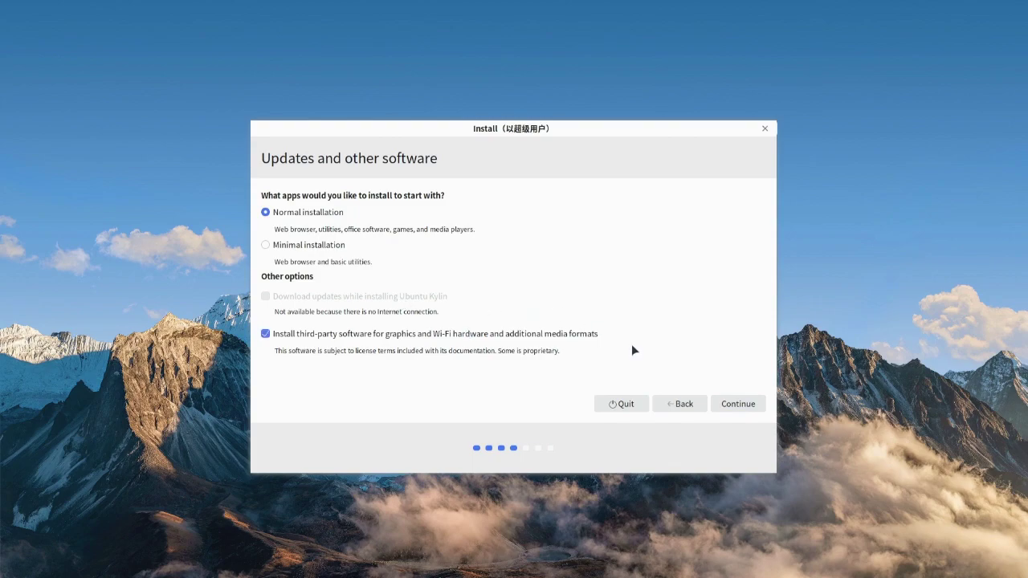
click(744, 404)
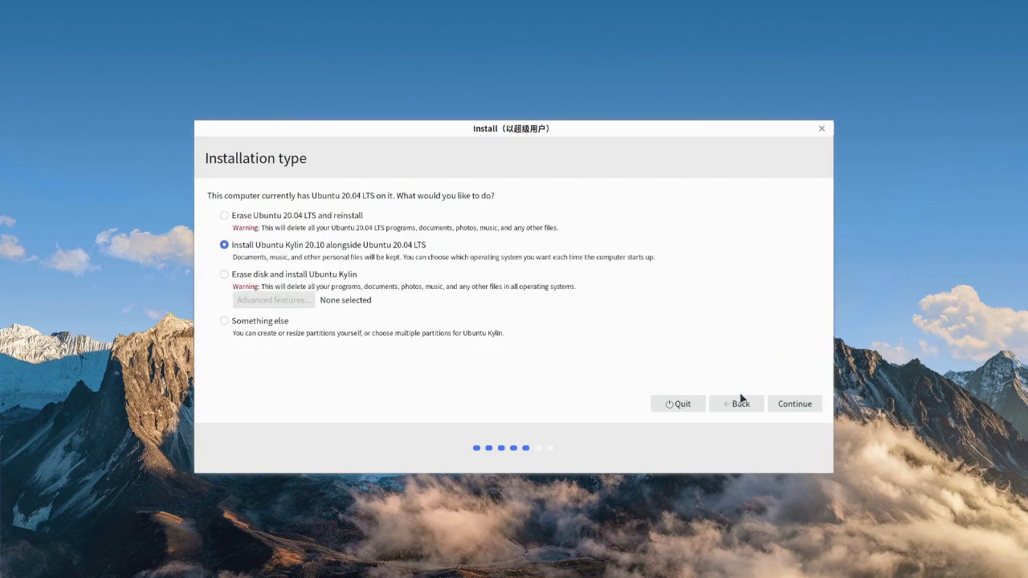
Choose Erase disk and install with advanced features set to None, then start the installation.
click(327, 277)
click(305, 299)
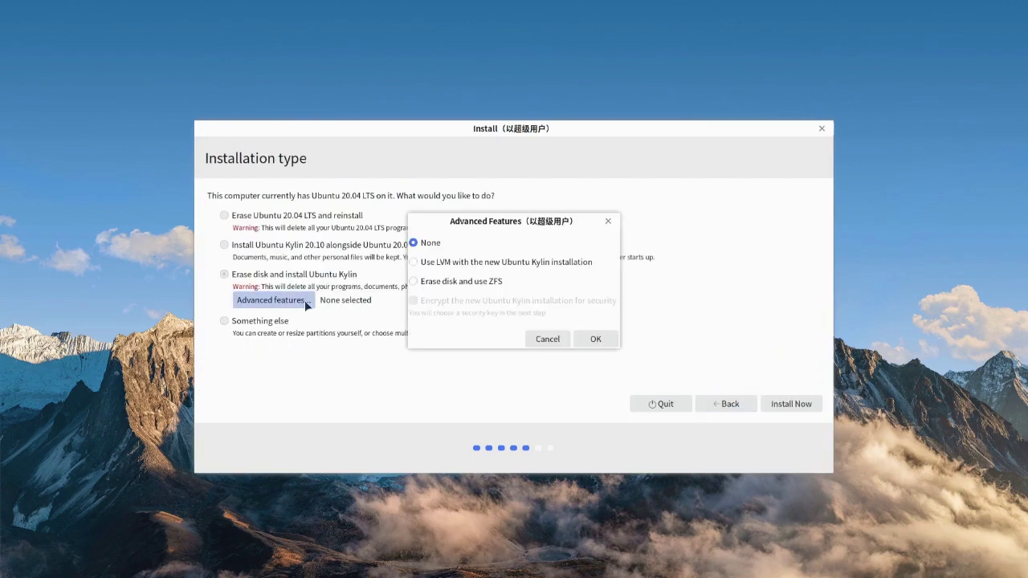
click(445, 279)
click(450, 299)
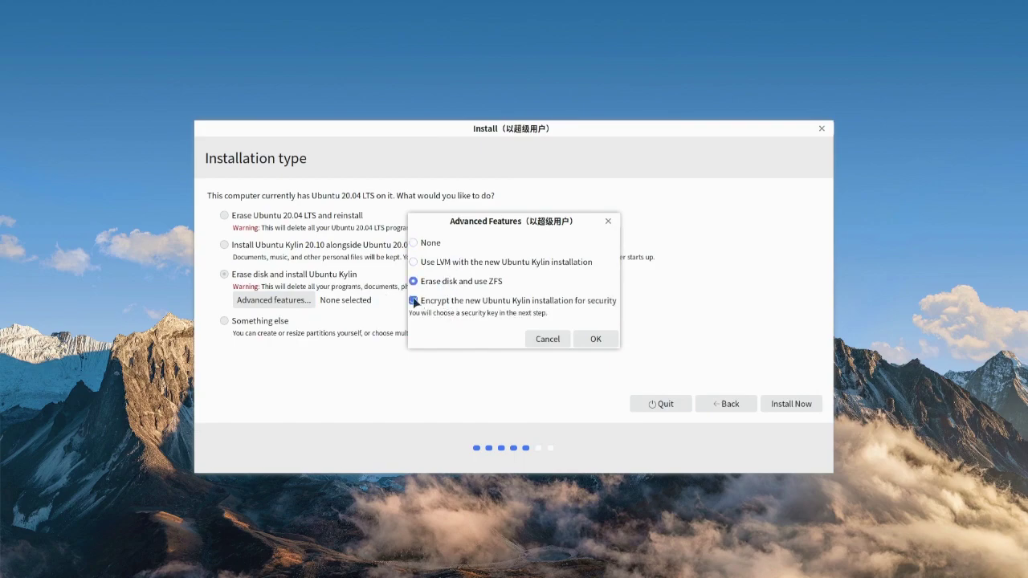
click(414, 243)
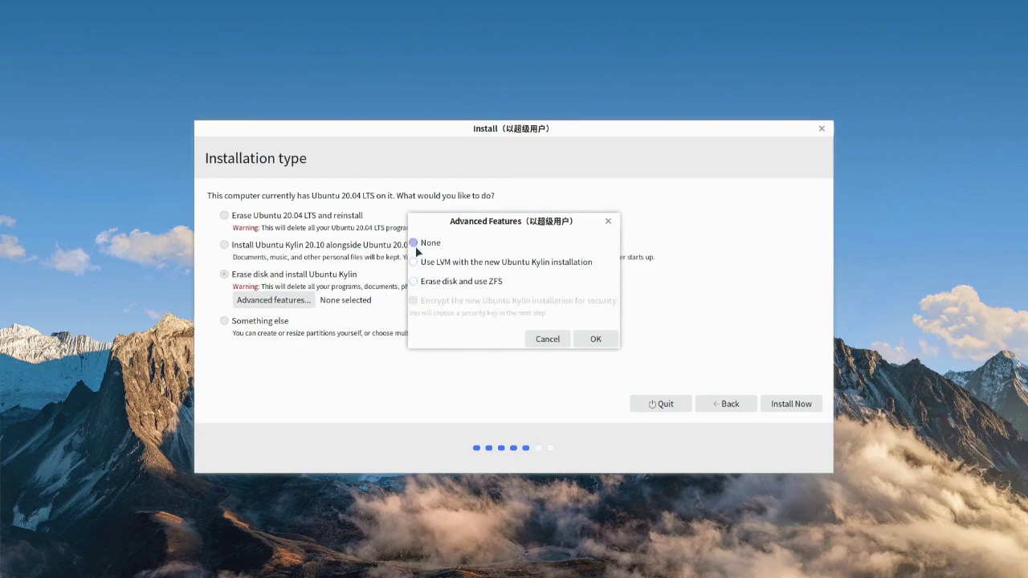
click(581, 333)
click(782, 407)
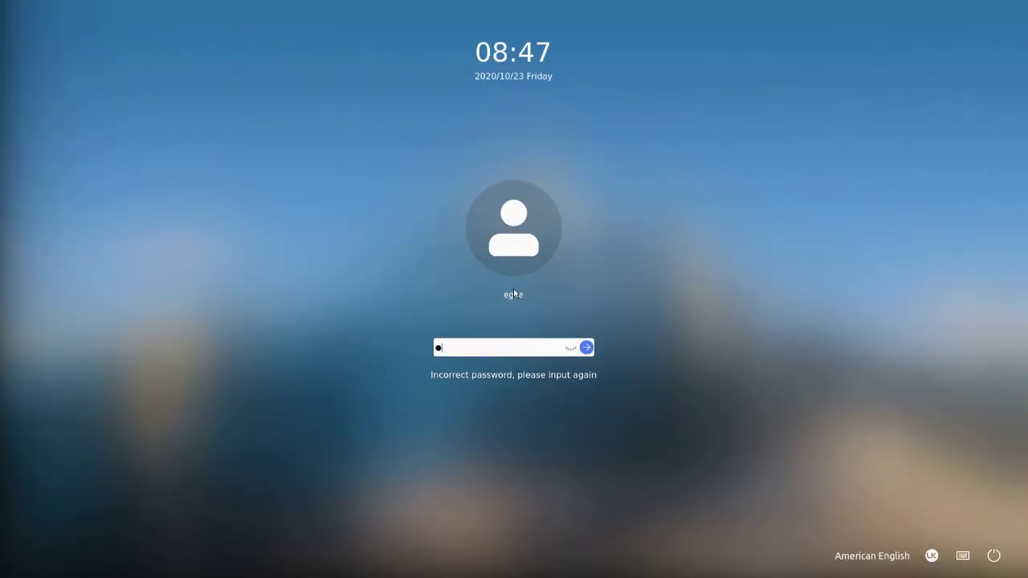
Enter the account password on the lock screen to reach the new desktop.
text(•••)
key(Return)
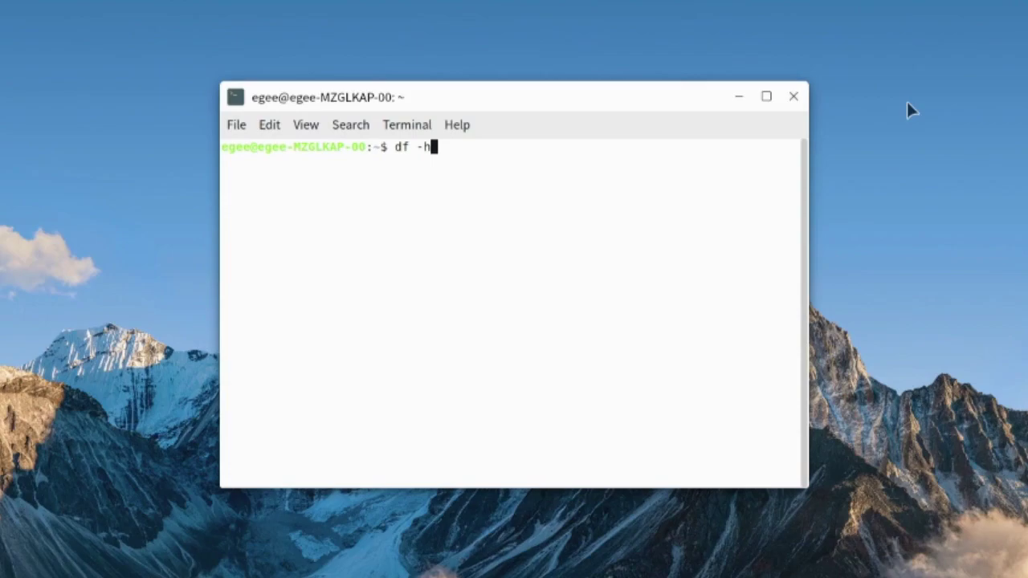
Run df -h and free -h to show disk and memory usage.
key(Return)
text(free )
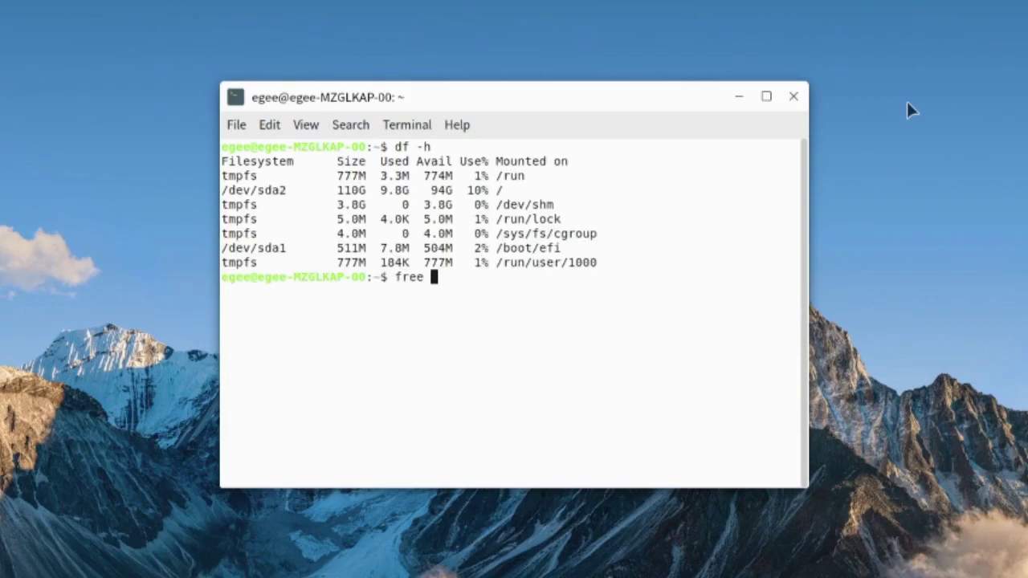
text(-h)
key(Return)
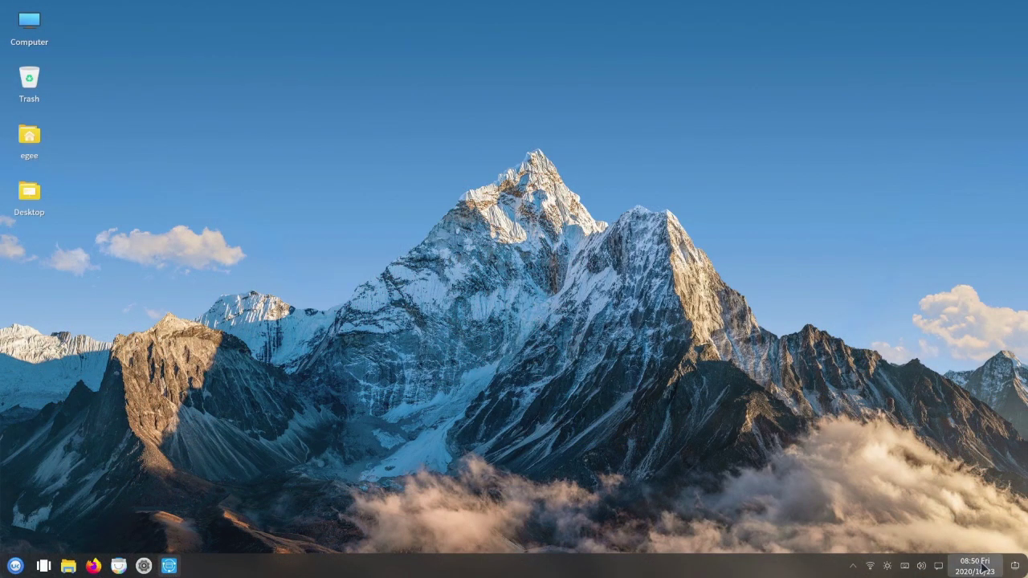
Peek at the tray calendar and the notifications and quick settings sidebar.
click(983, 567)
click(985, 567)
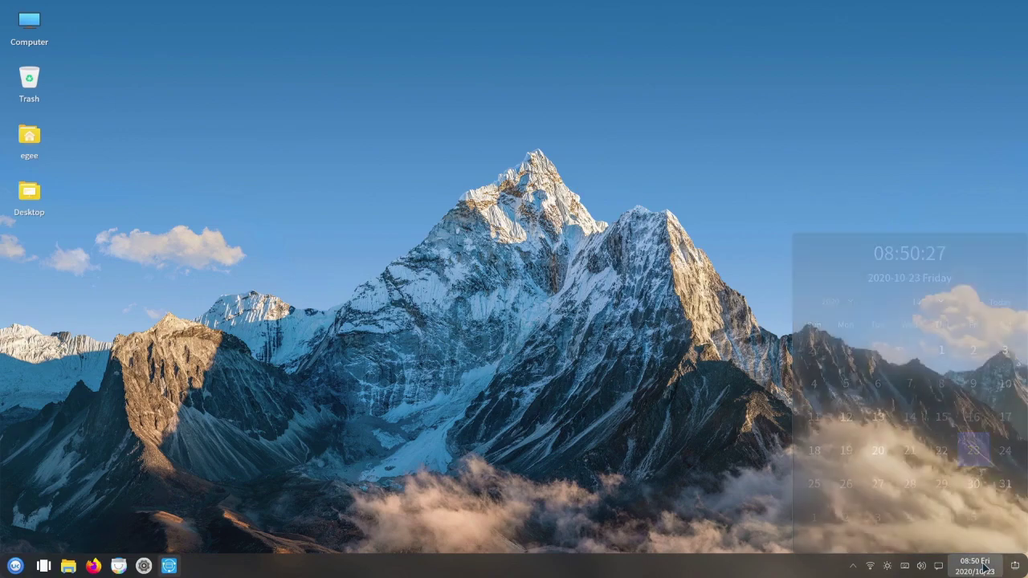
click(939, 567)
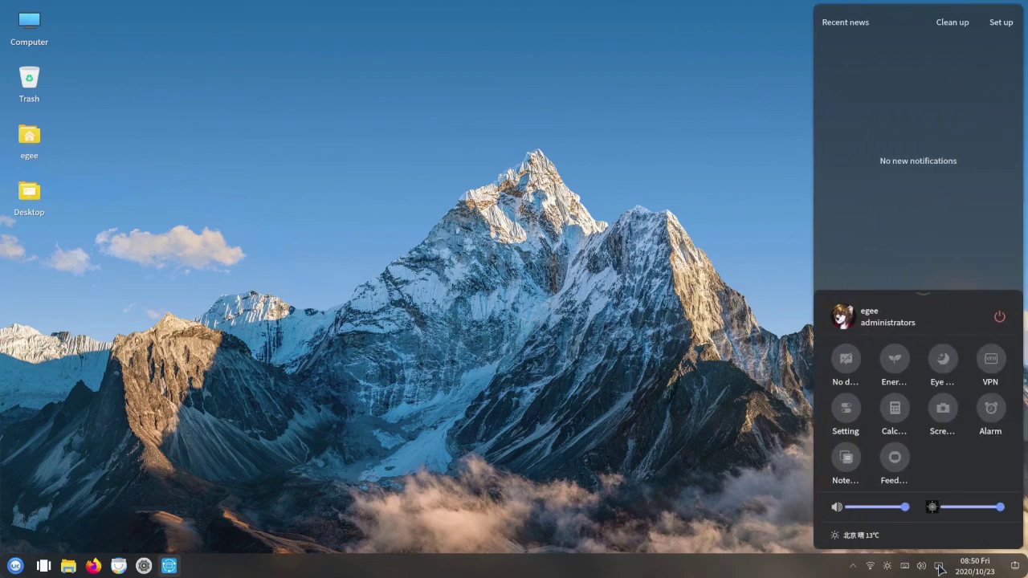
click(939, 568)
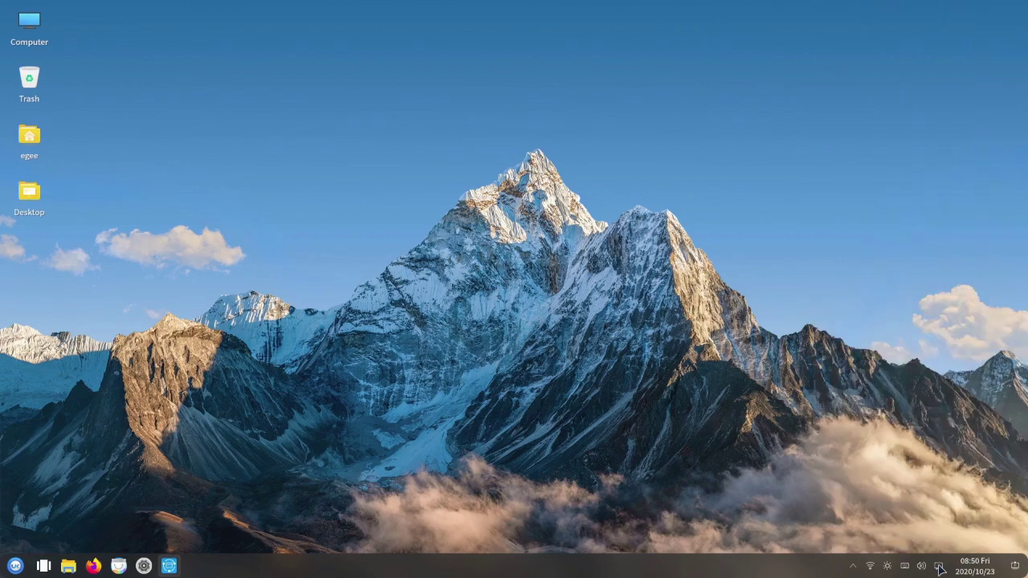
Lower the speaker volume to 58 and open the weather forecast showing 13 °C.
click(922, 567)
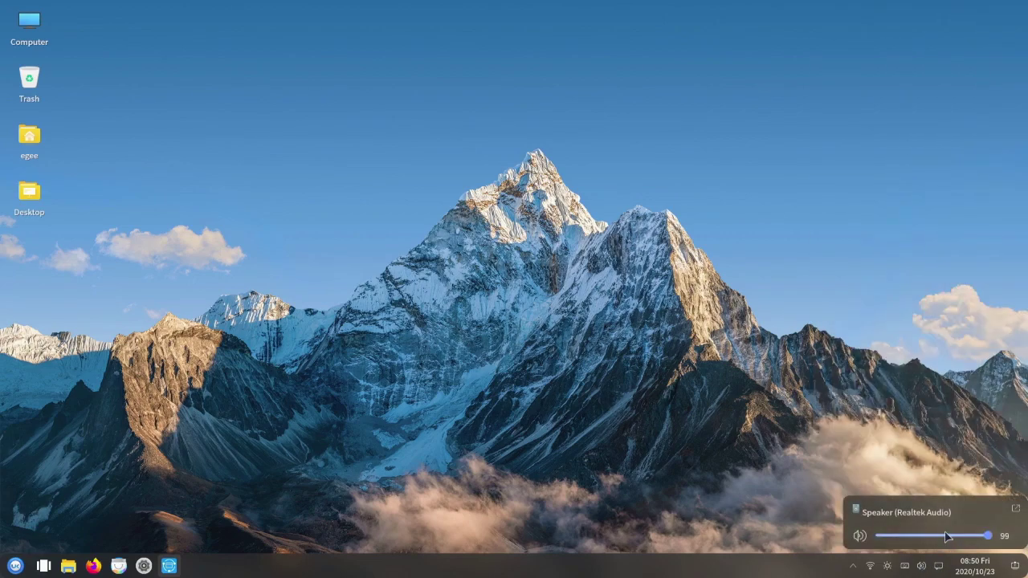
click(945, 535)
click(920, 567)
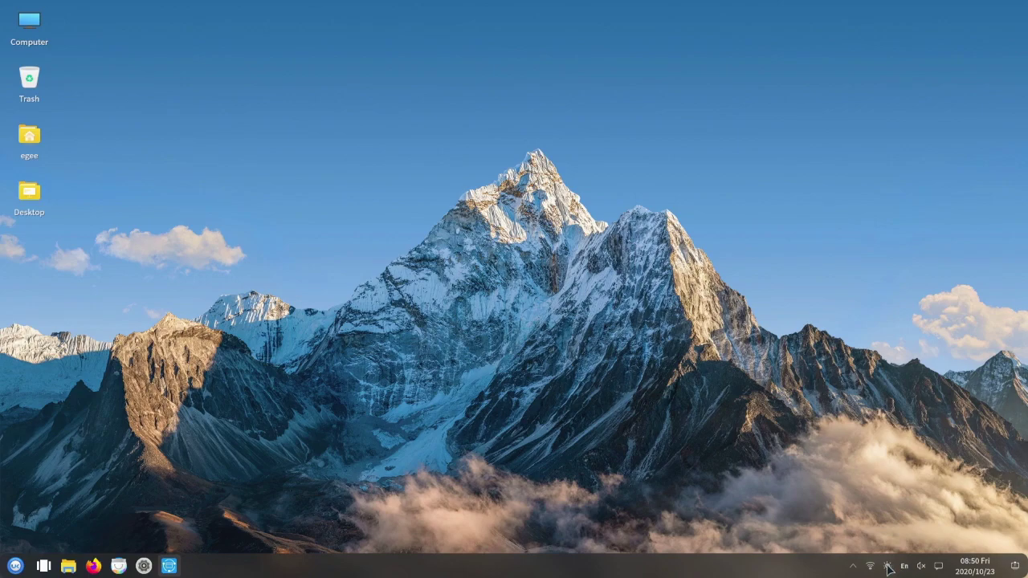
click(888, 567)
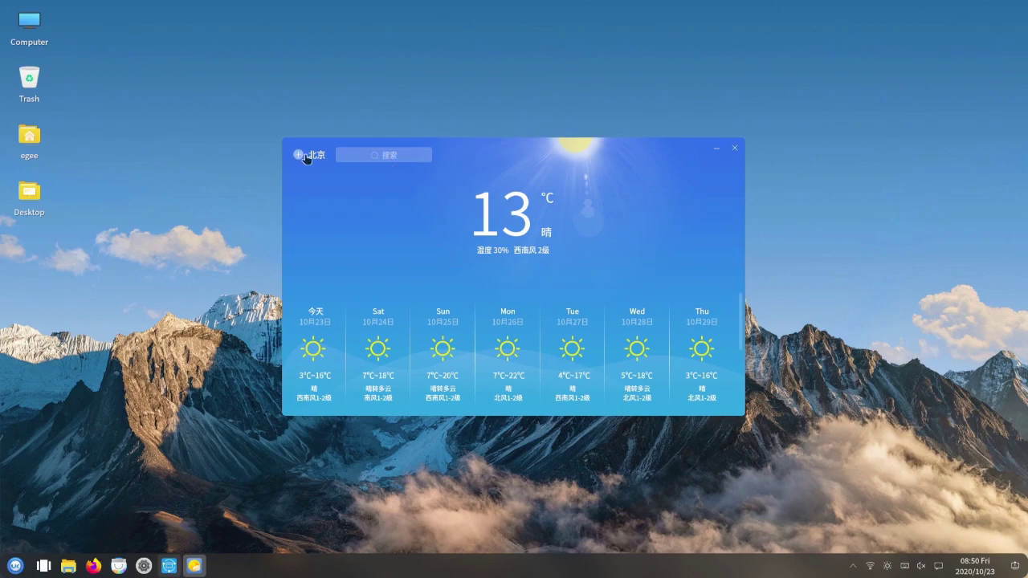
Close the weather window and browse the app launcher's Internet category, then the compact menu list.
click(734, 147)
click(16, 565)
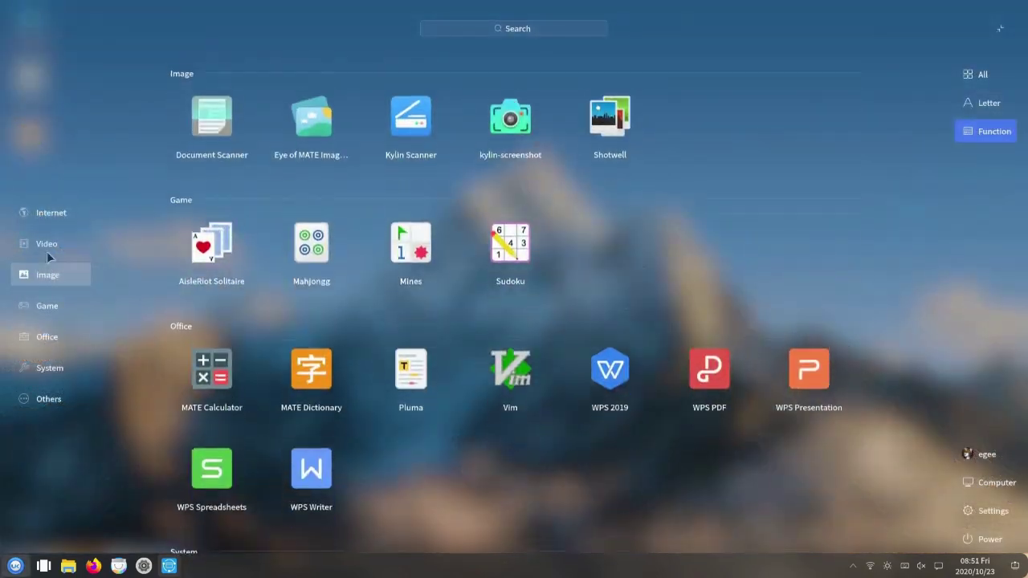
click(48, 213)
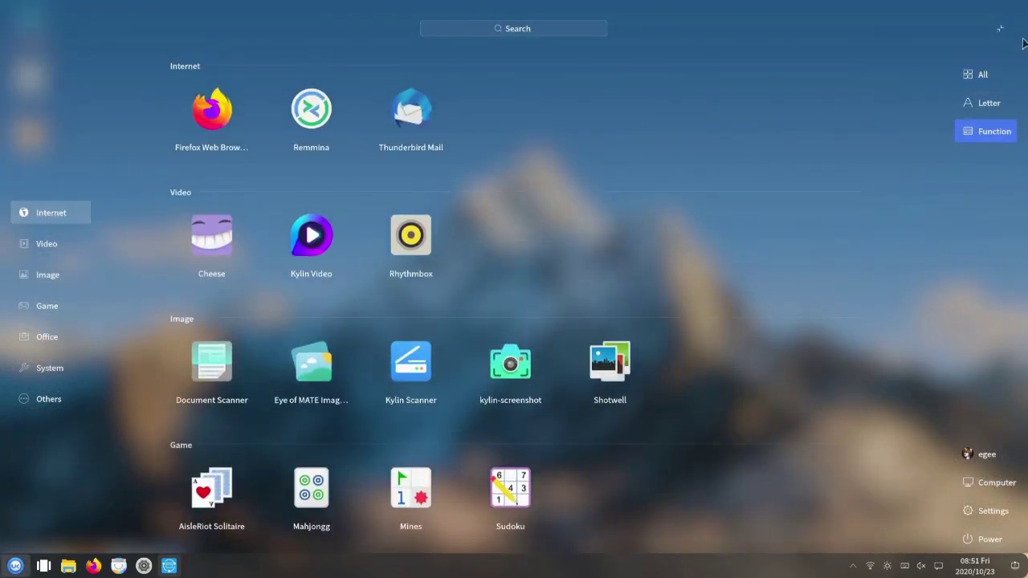
click(1000, 29)
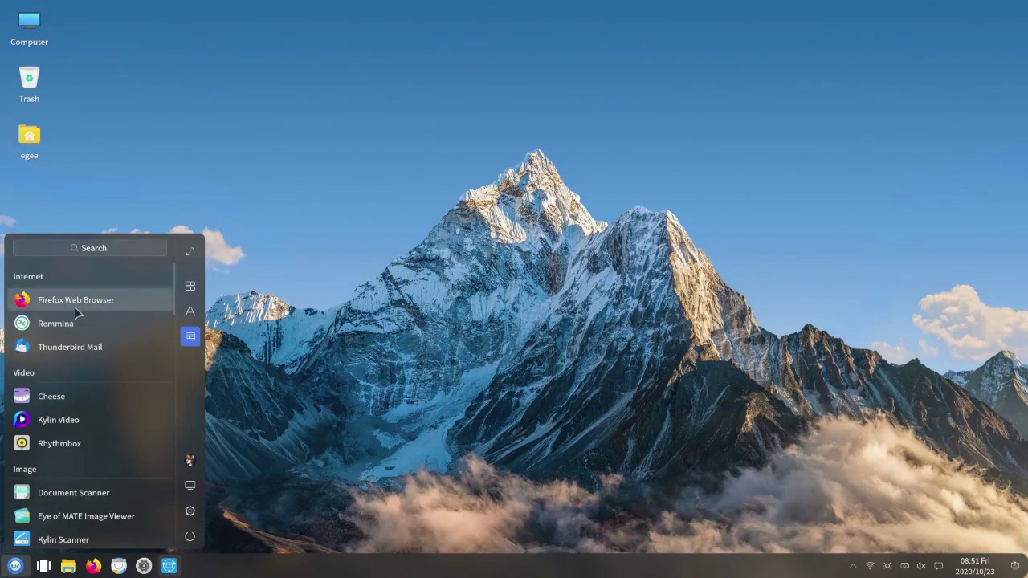
scroll(90, 302, down, 6)
scroll(87, 347, down, 8)
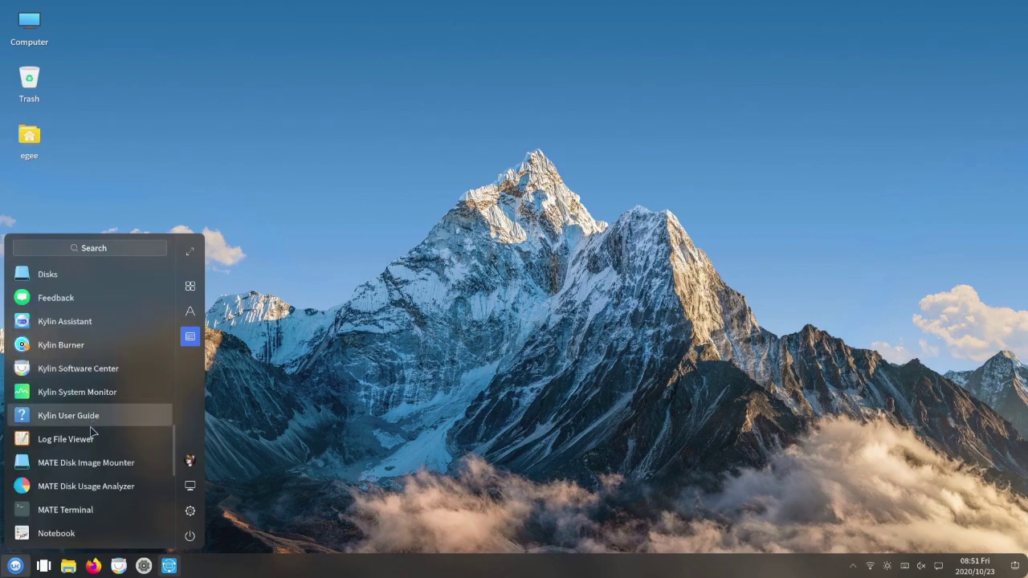
Launch UKCC settings and go to Personalized > Theme.
click(75, 345)
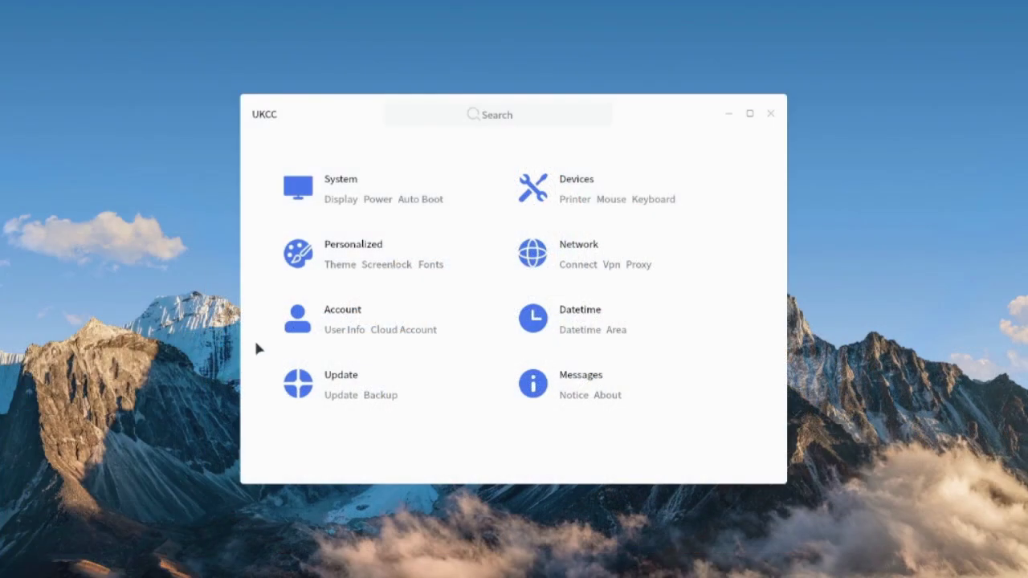
click(377, 274)
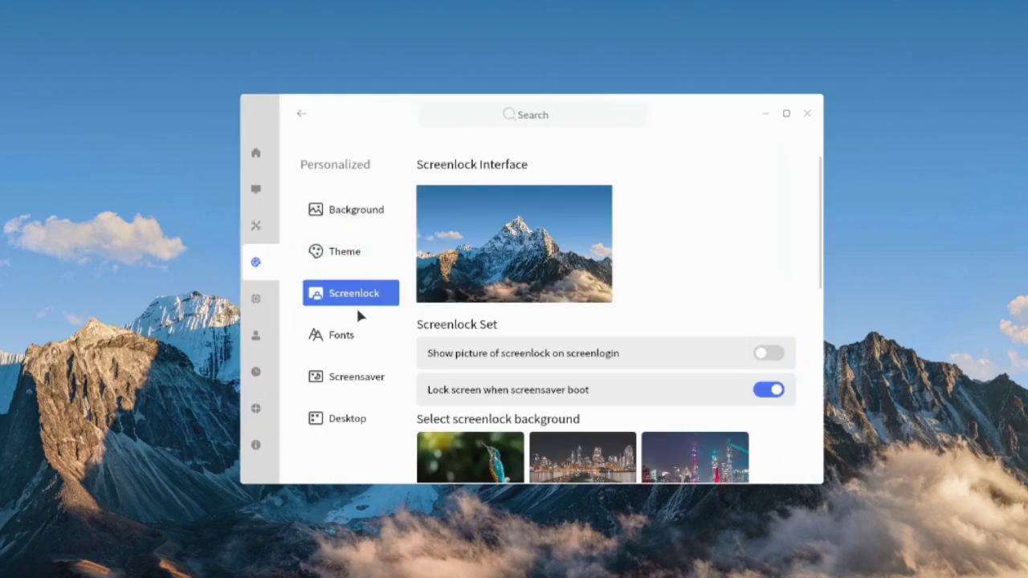
click(352, 257)
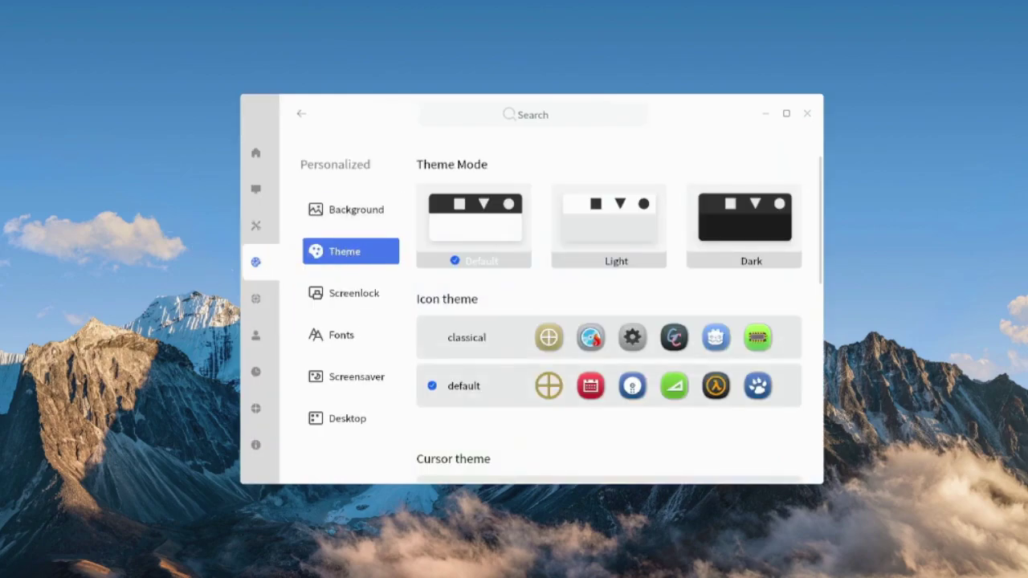
Open the home folder in Peony, then switch the theme mode to Dark.
key(super+e)
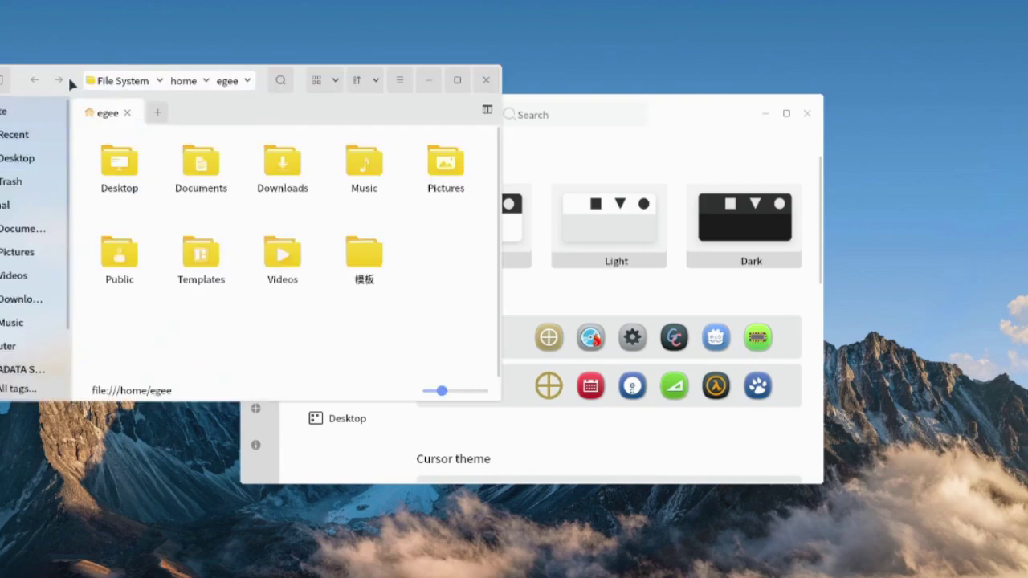
click(618, 107)
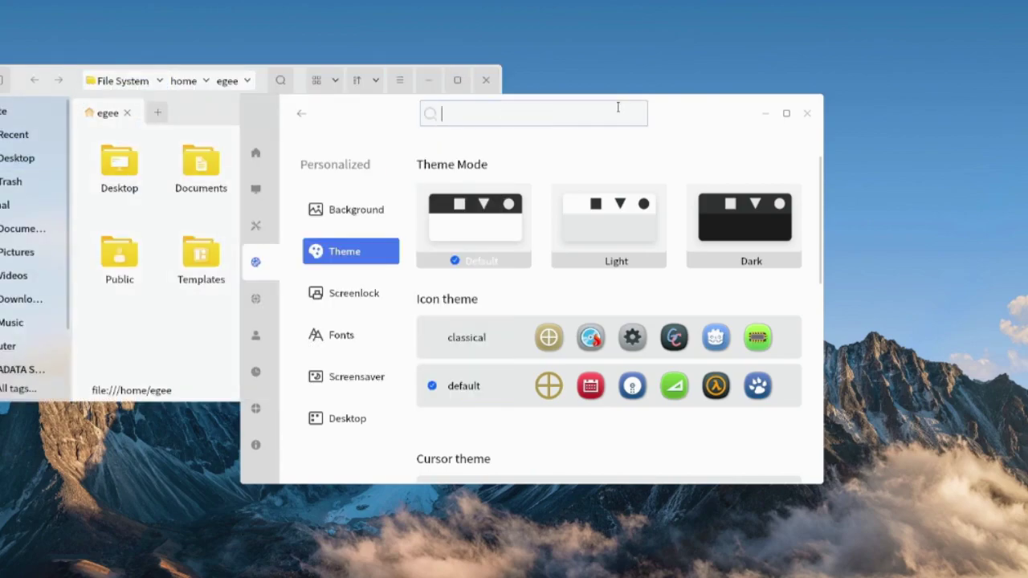
click(742, 237)
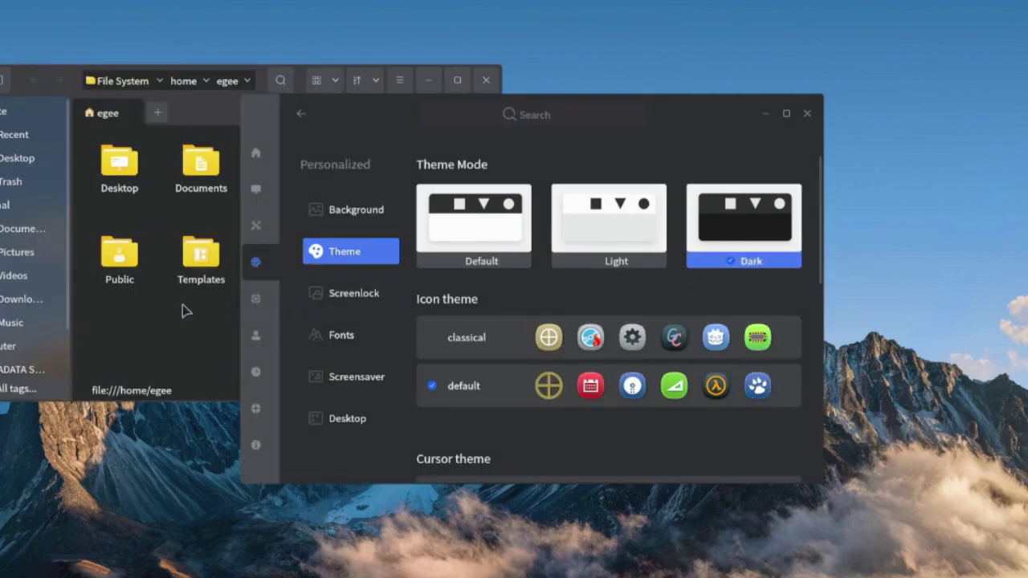
scroll(19, 259, down, 1)
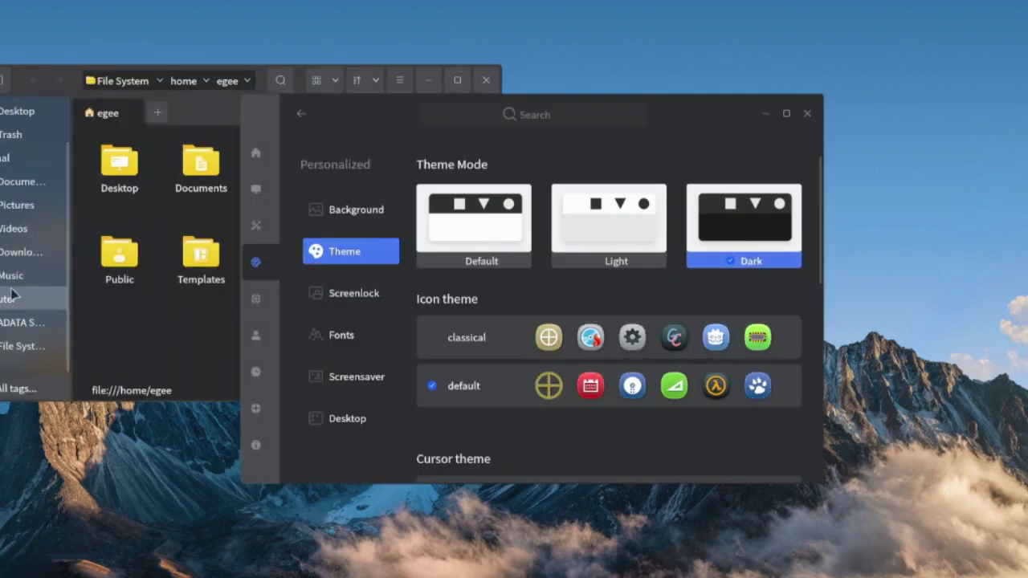
scroll(12, 296, up, 2)
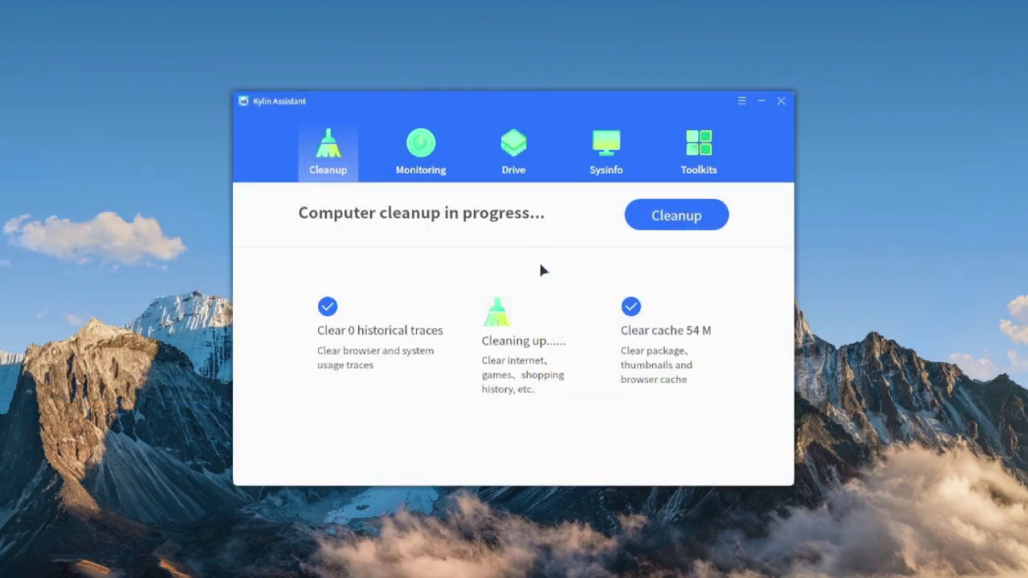
View CPU temperature and try the userspace, powersave and performance CPU frequency strategies.
click(429, 148)
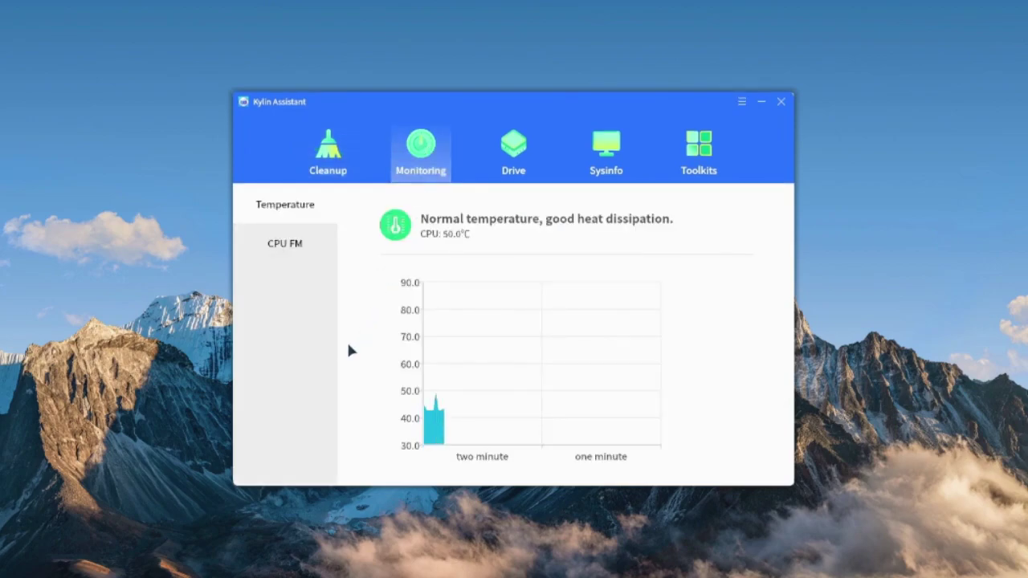
click(291, 245)
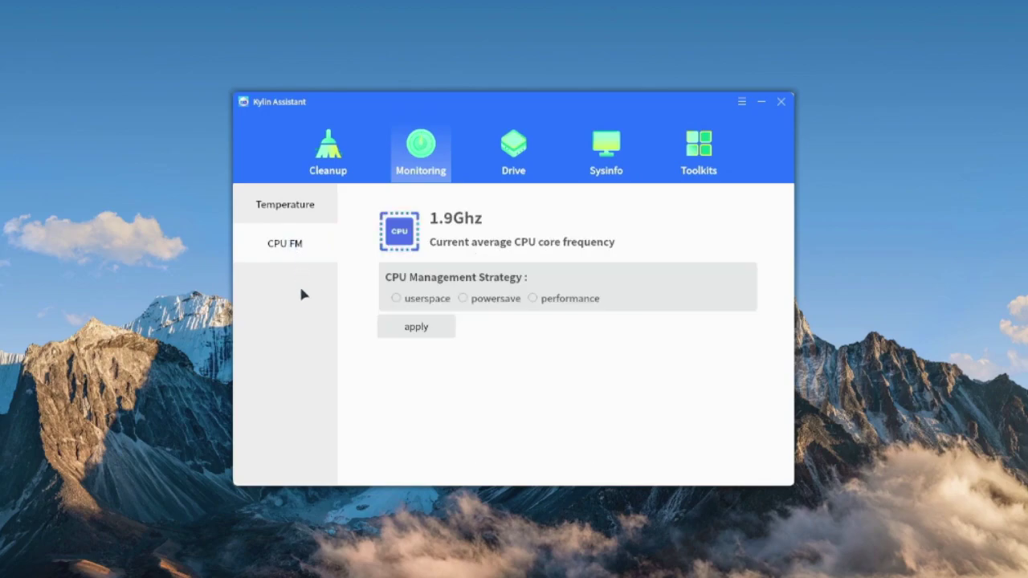
click(431, 300)
click(490, 297)
click(551, 298)
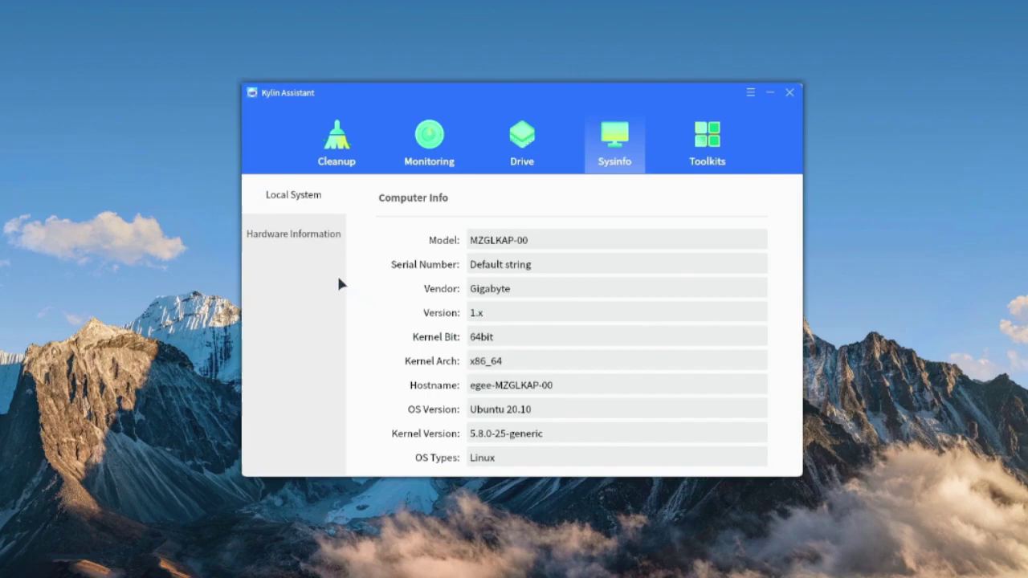
Browse hardware information: desktop, CPU, memory and motherboard details.
click(308, 241)
scroll(394, 340, down, 1)
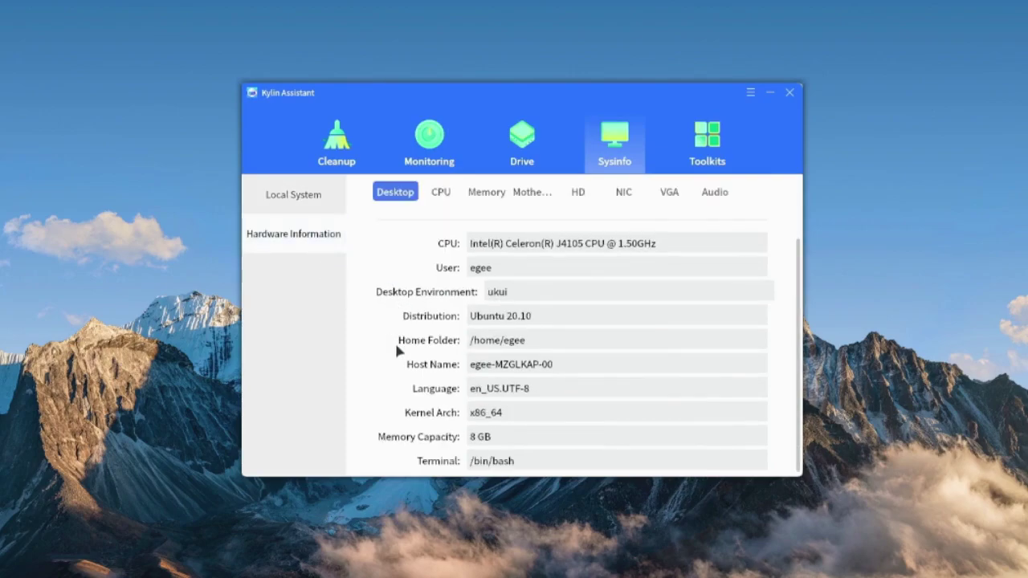
scroll(392, 446, up, 1)
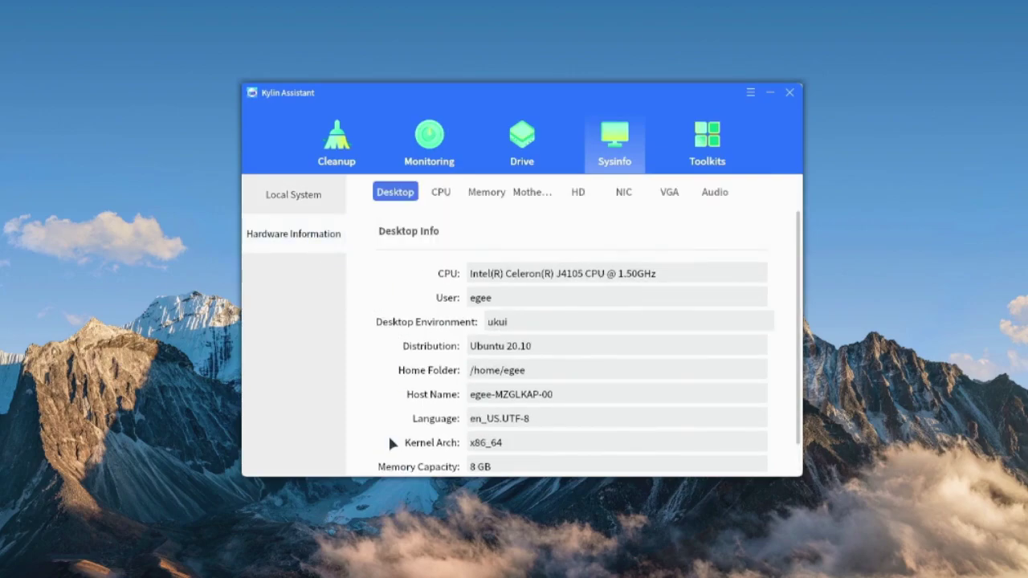
click(447, 190)
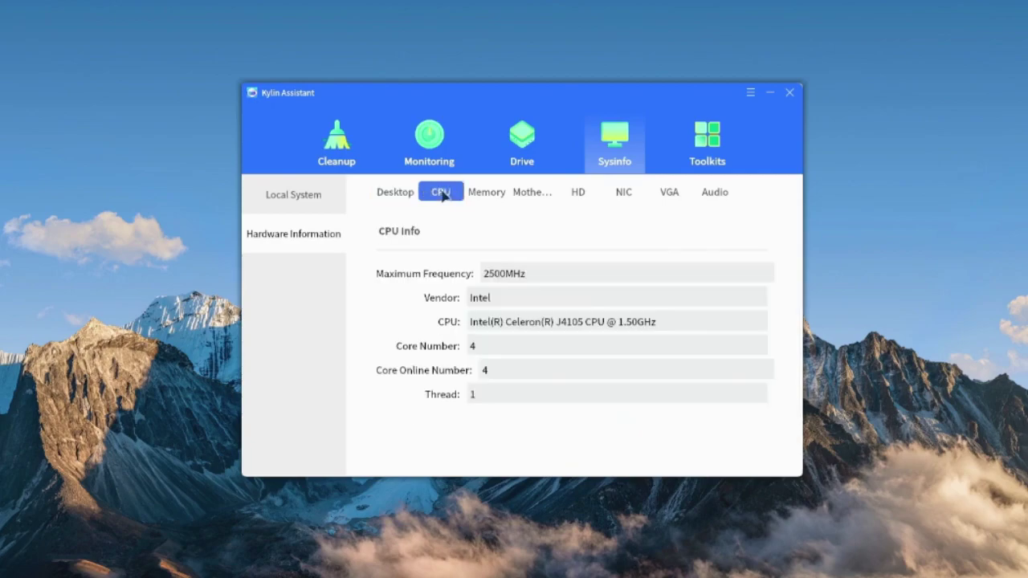
click(487, 193)
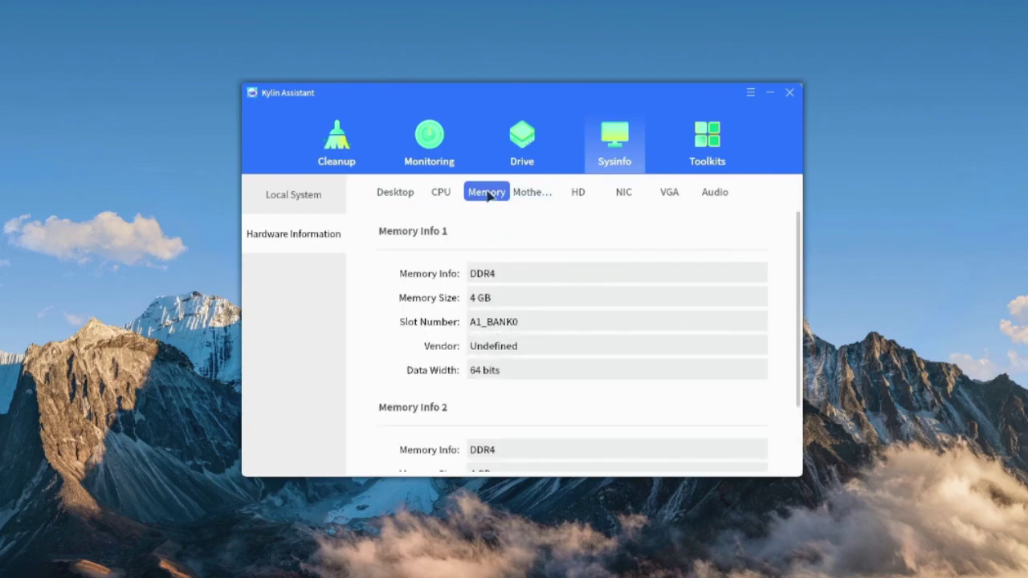
click(534, 193)
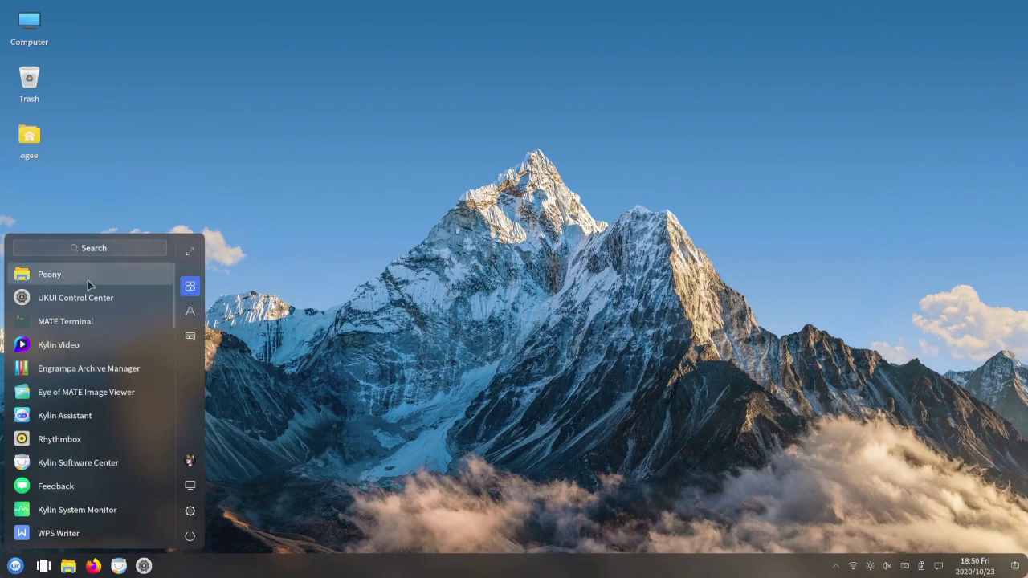
Launch Peony, a terminal, Kylin Video, Archive Manager, Eye of MATE and Rhythmbox.
click(87, 276)
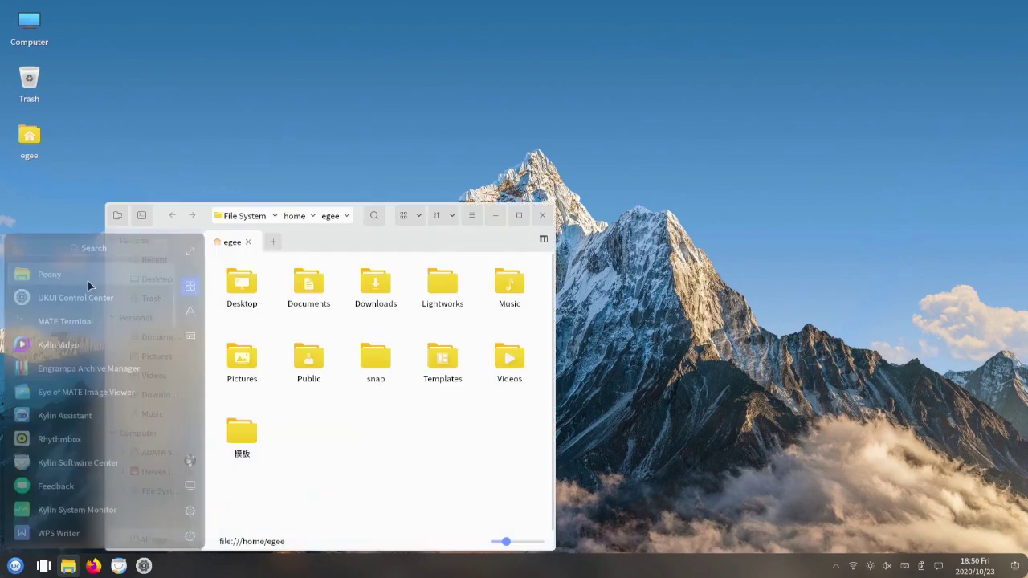
key(ctrl+alt+t)
key(super)
click(64, 344)
key(super)
click(66, 367)
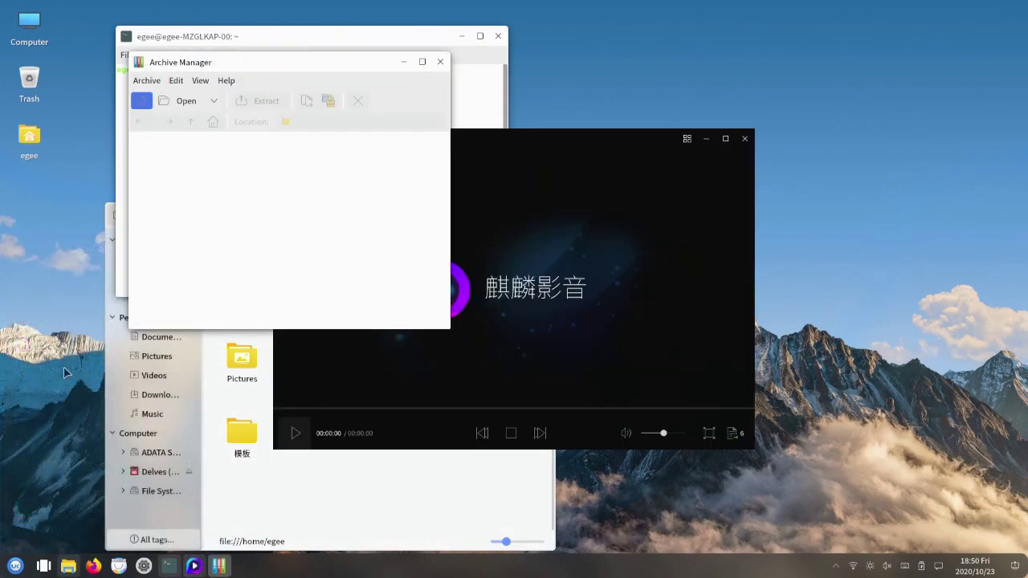
key(super)
click(68, 391)
key(super)
click(71, 416)
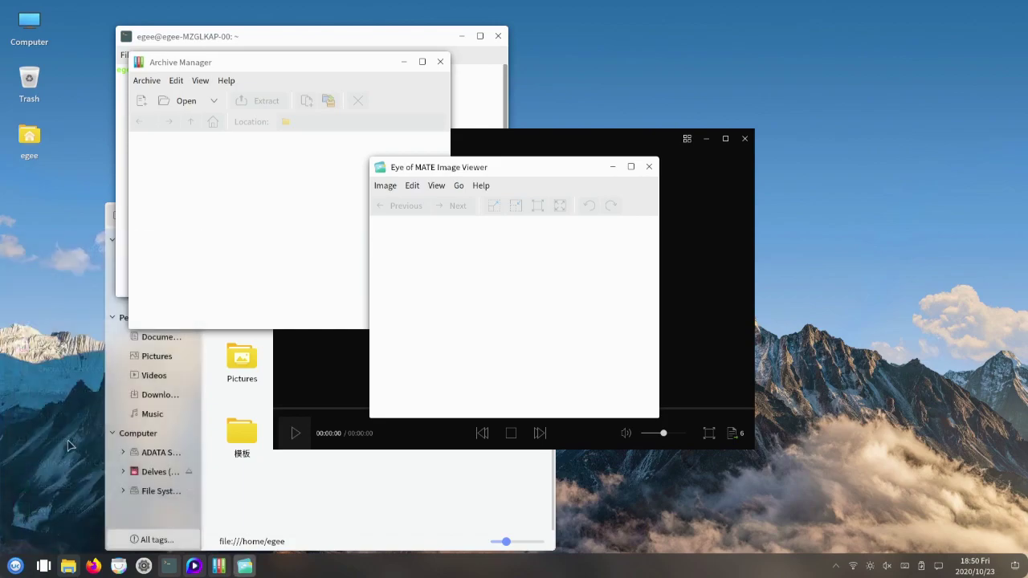
Launch Kylin Assistant, System Monitor (moved to the upper right), Sogou settings and Feedback.
key(super)
click(78, 518)
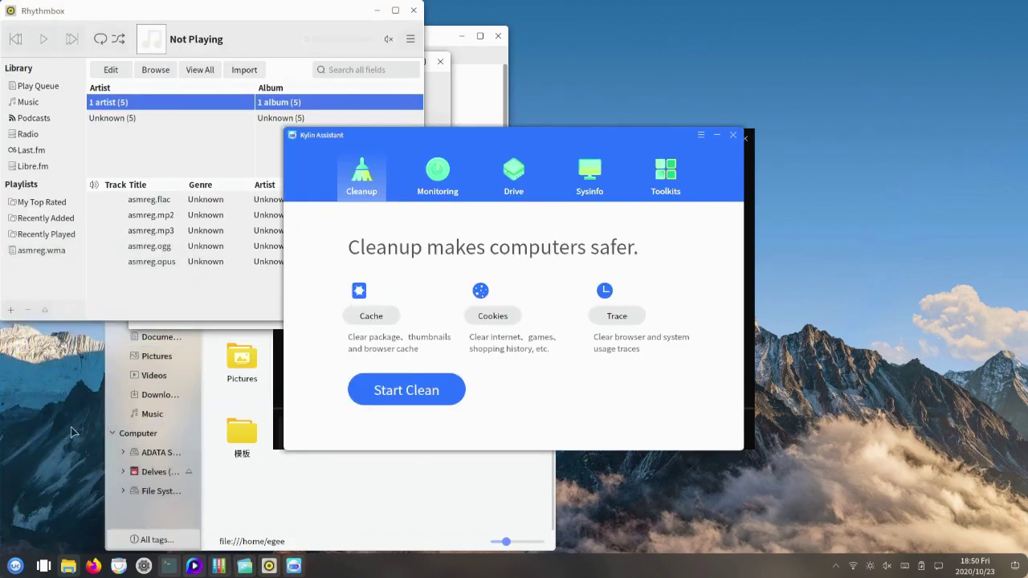
key(super)
click(78, 369)
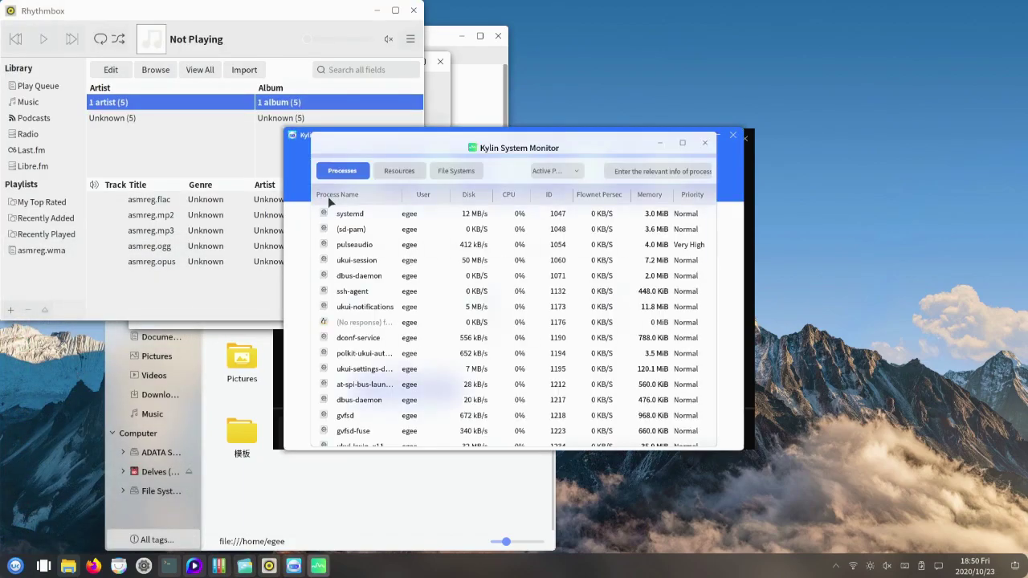
drag(626, 135, 832, 7)
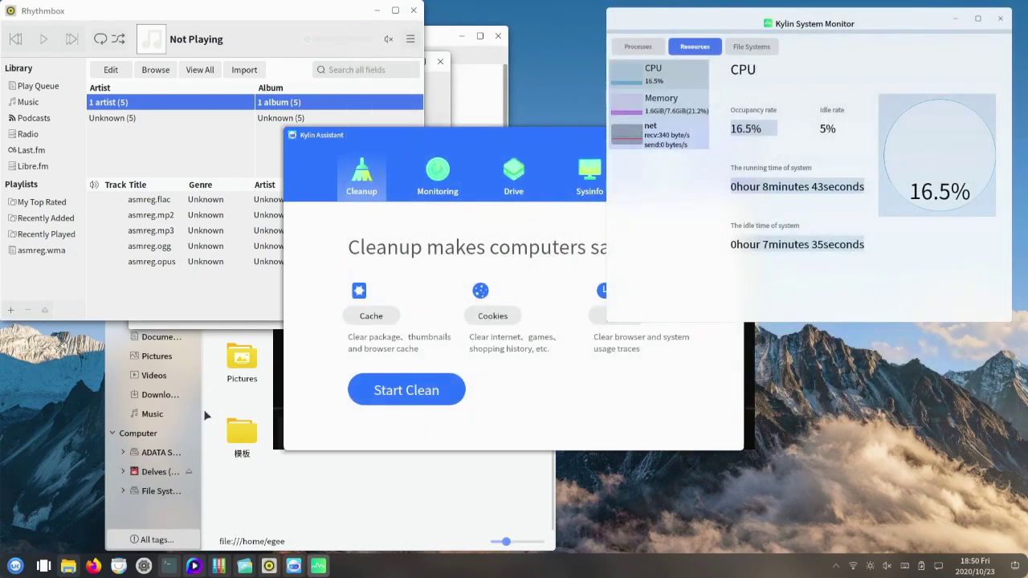
key(super)
click(40, 491)
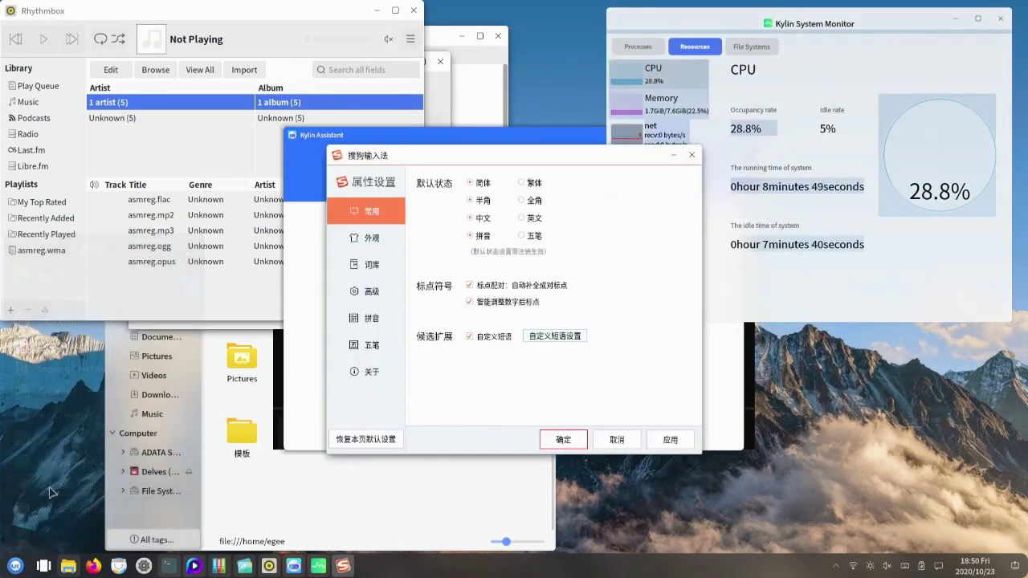
key(super)
scroll(62, 458, down, 3)
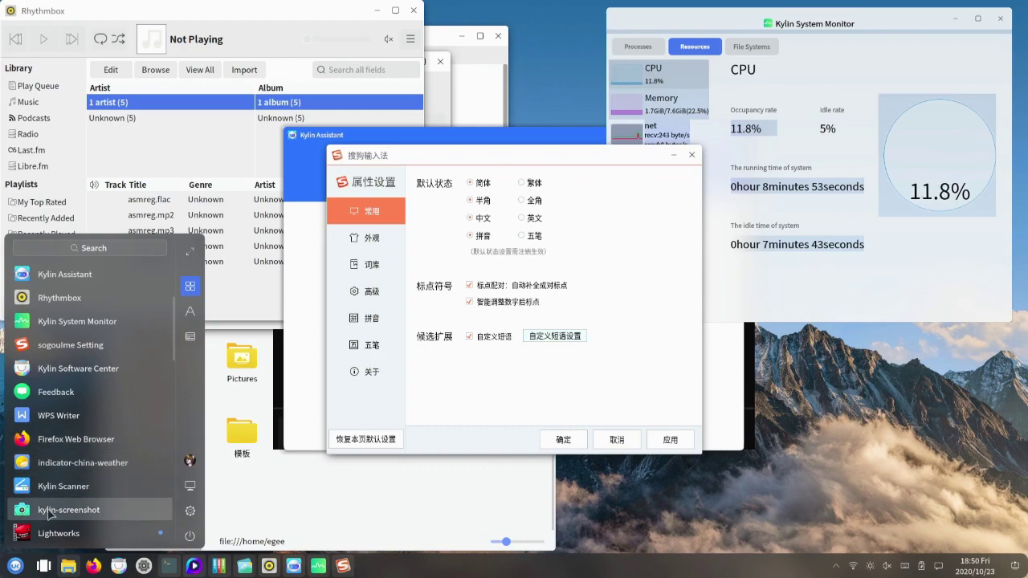
click(56, 393)
Launch Kylin Burner, Disks, MATE Disk Usage Analyzer and the Pluma text editor.
key(super)
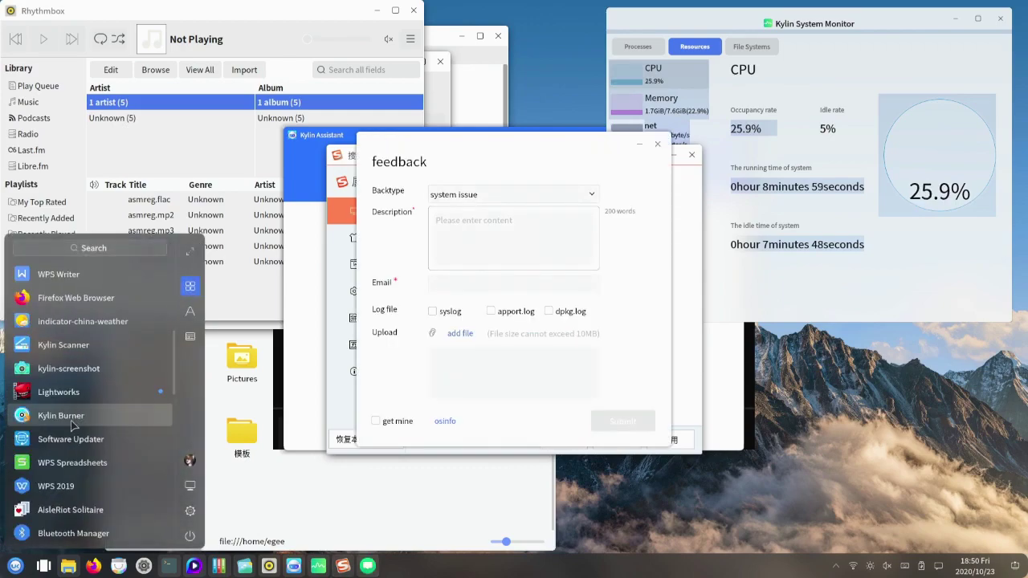
click(68, 418)
key(super)
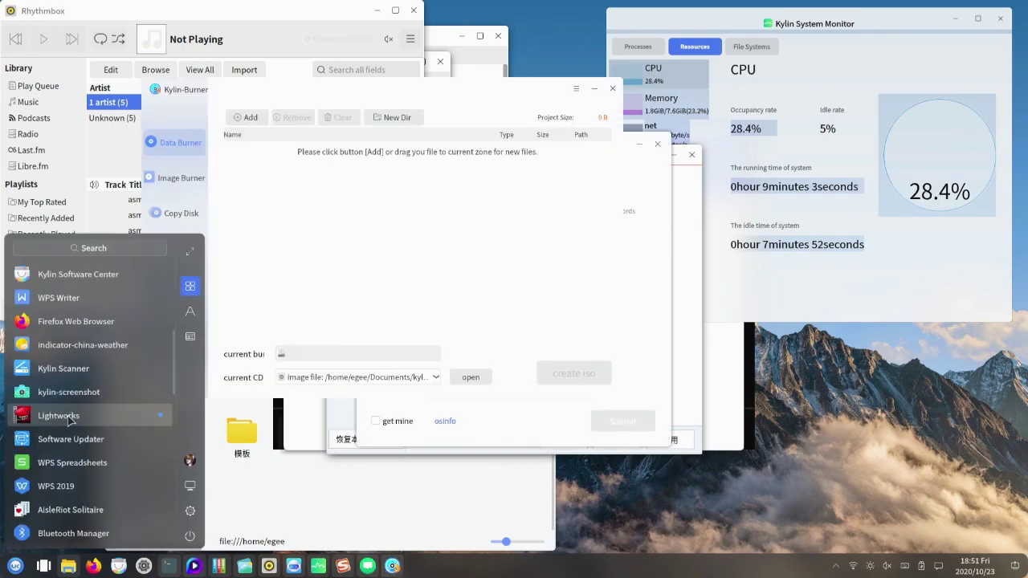
scroll(68, 434, down, 3)
click(56, 484)
key(super)
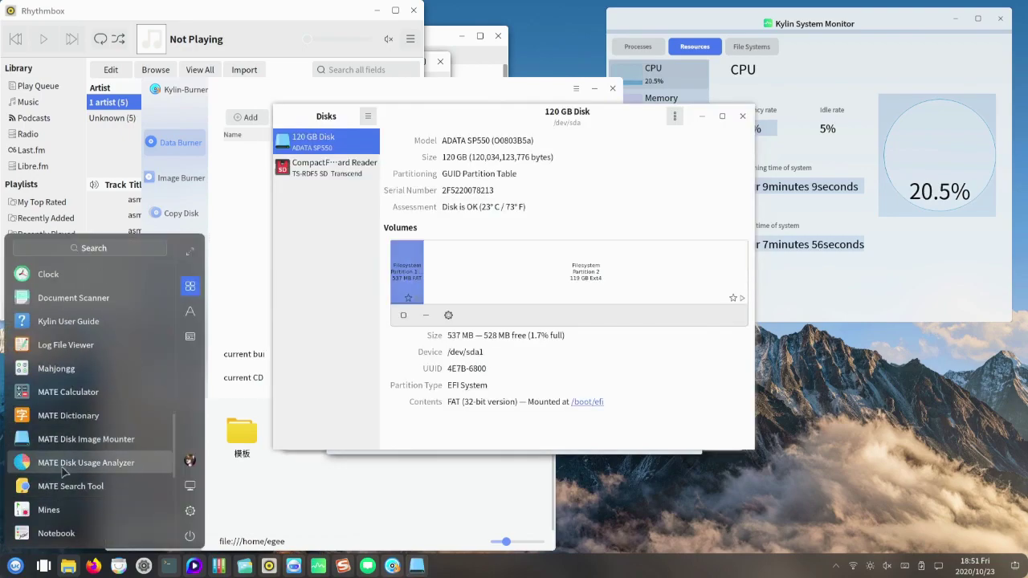
click(66, 463)
key(super)
scroll(69, 472, down, 2)
scroll(68, 474, down, 3)
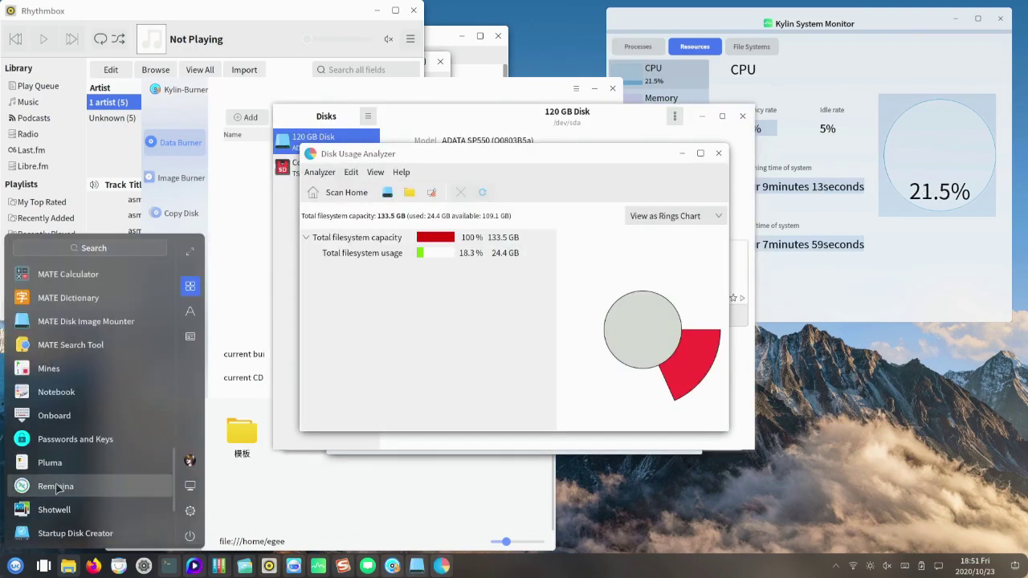
click(59, 459)
Launch Shotwell and WPS PDF, dismissing the WPS startup dialogs.
key(super)
scroll(71, 482, down, 5)
click(70, 506)
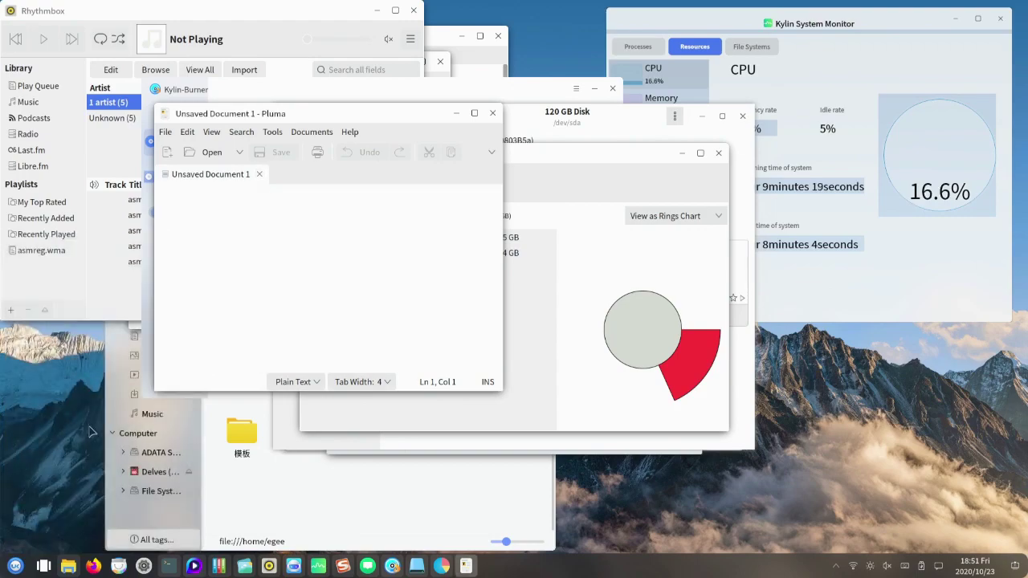
key(super)
scroll(68, 514, down, 5)
click(54, 510)
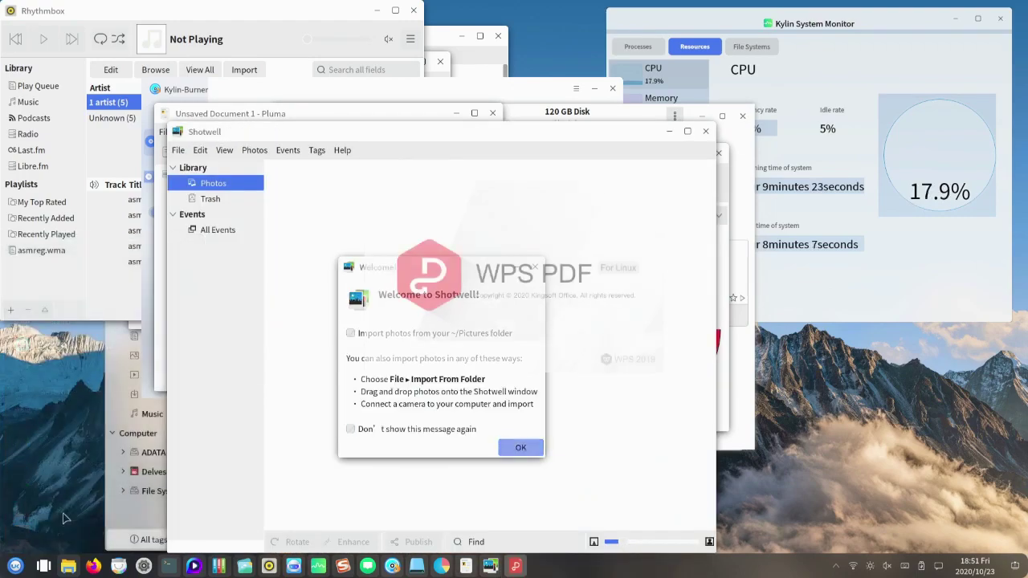
click(373, 209)
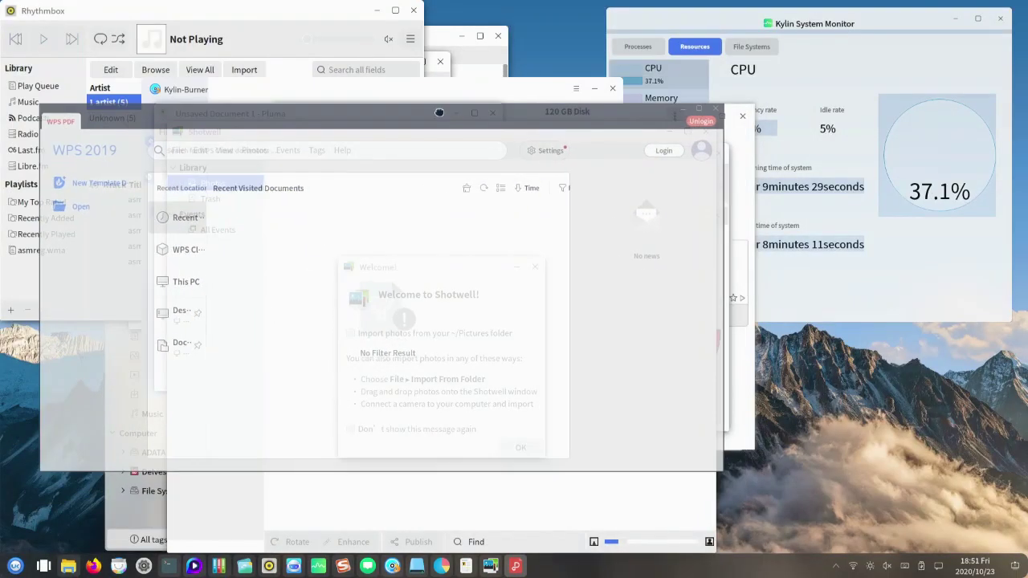
key(super)
scroll(60, 498, down, 5)
scroll(60, 498, down, 4)
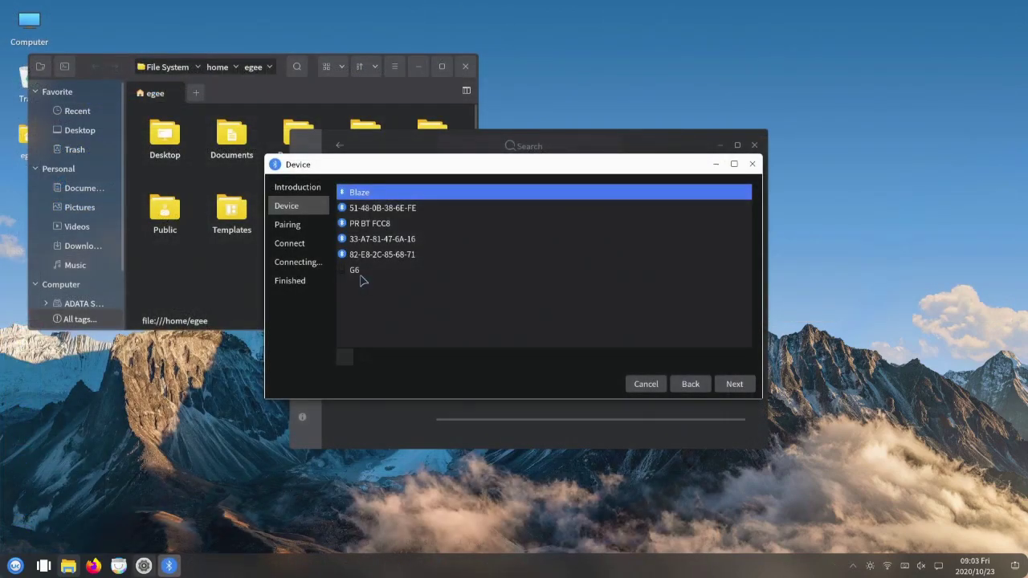
Start pairing with the G6 device, then expand and collapse its pairing request notifications.
click(360, 273)
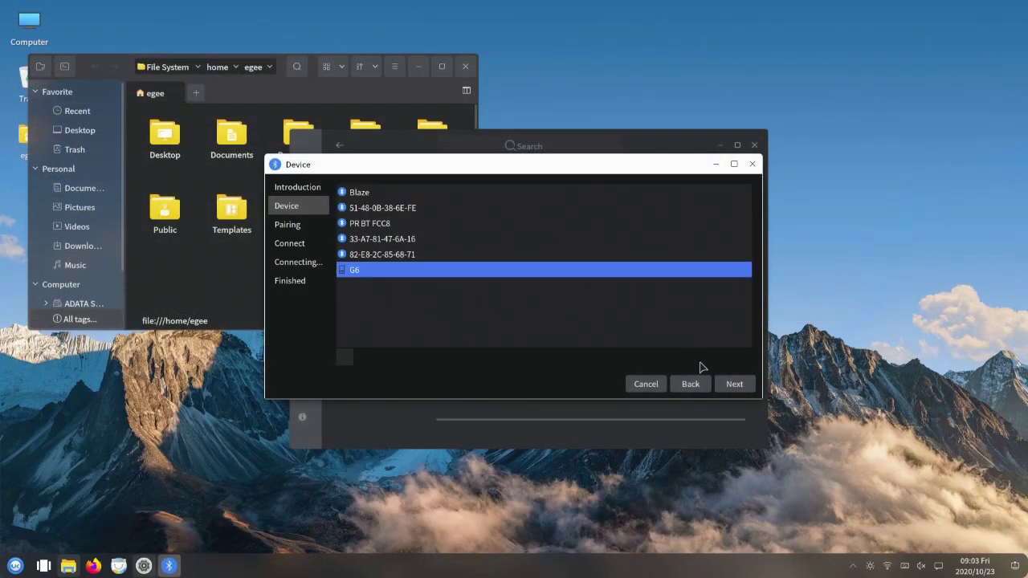
click(735, 385)
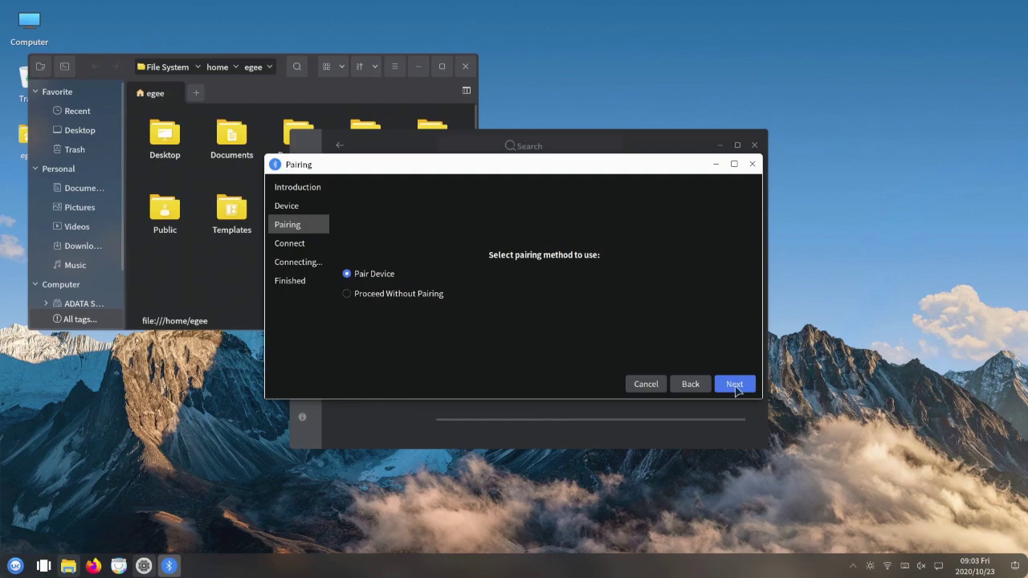
click(735, 385)
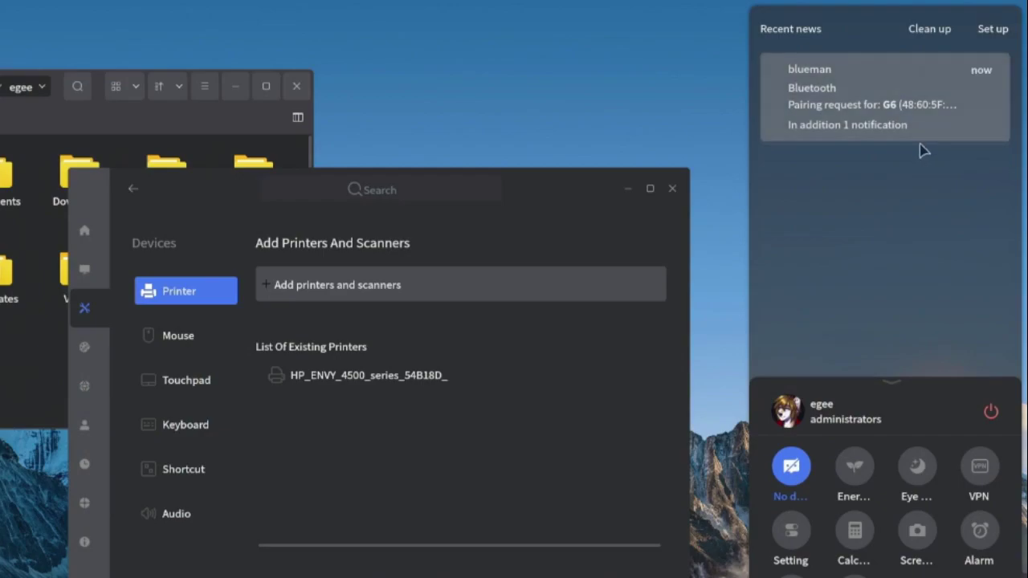
click(853, 128)
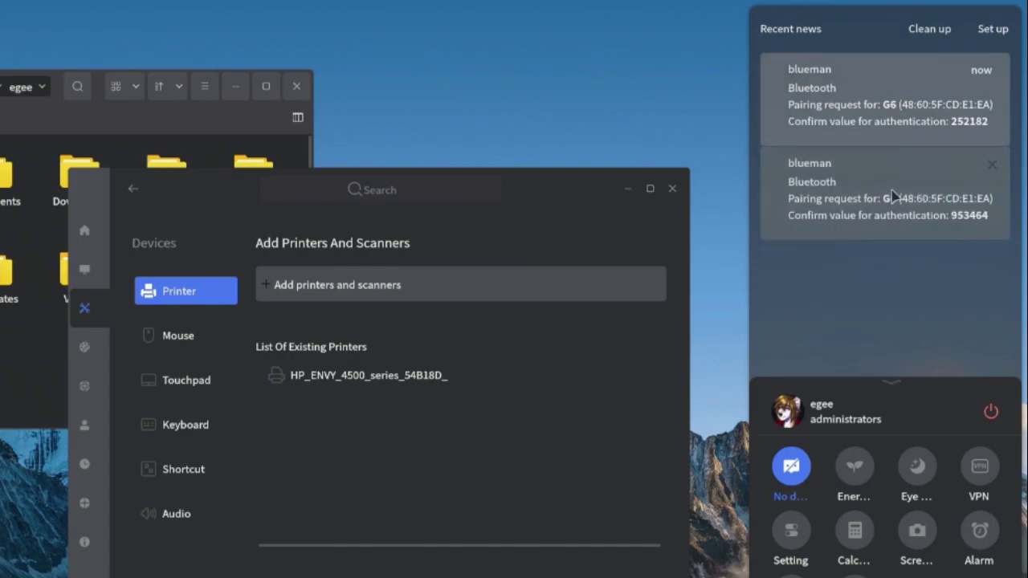
click(872, 109)
Tick Share folder for Public in its Properties, then open deskstation with Save Password ticked.
click(874, 129)
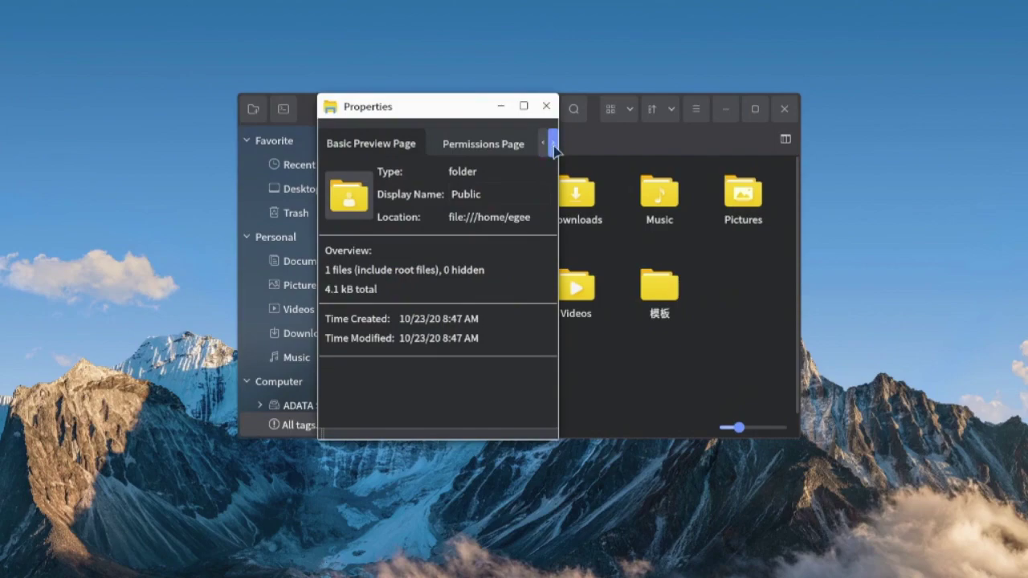
click(551, 143)
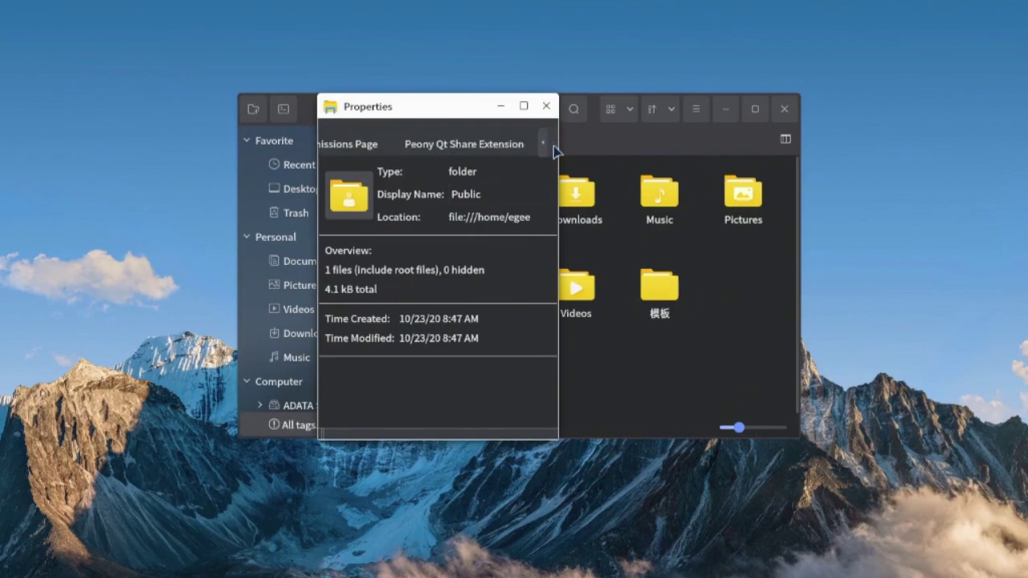
click(480, 149)
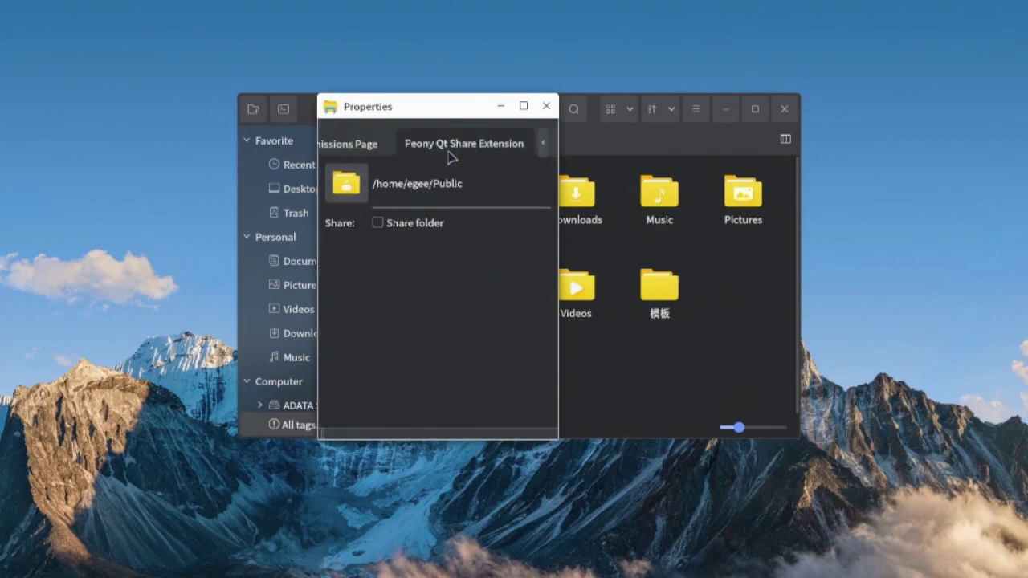
click(378, 223)
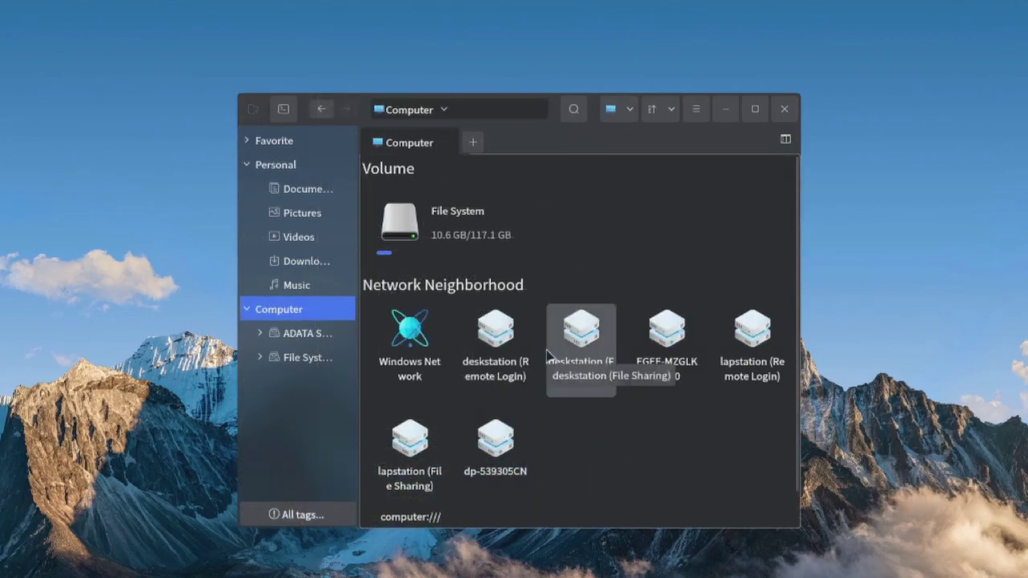
double_click(494, 367)
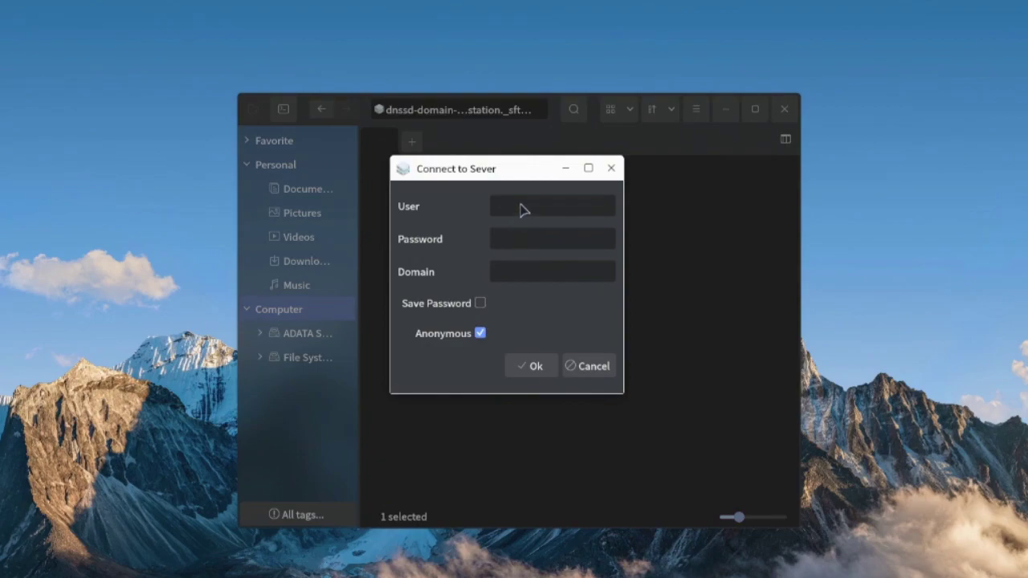
click(482, 304)
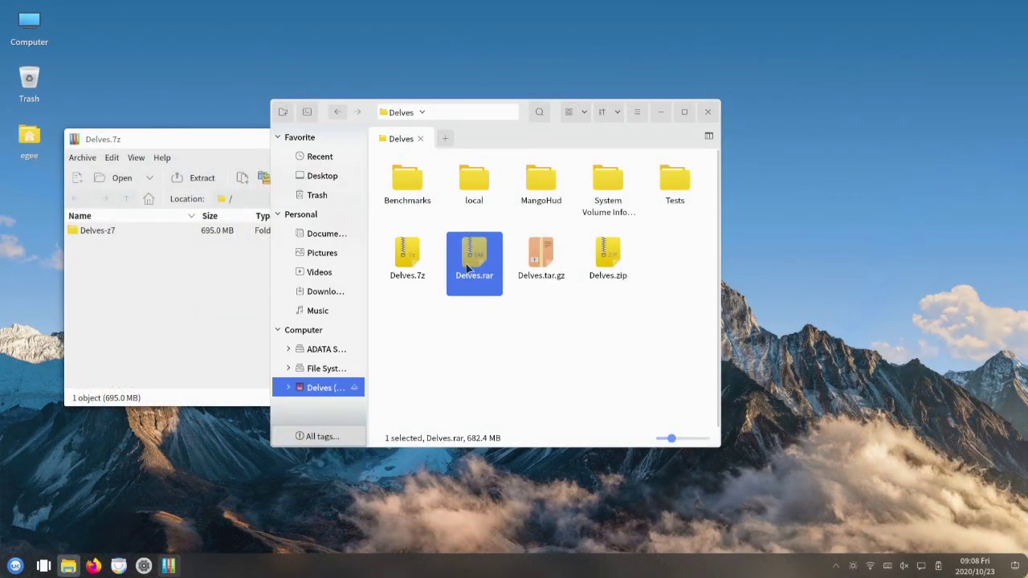
Open the Delves.rar, Delves.tar.gz and Delves.zip archives.
double_click(468, 269)
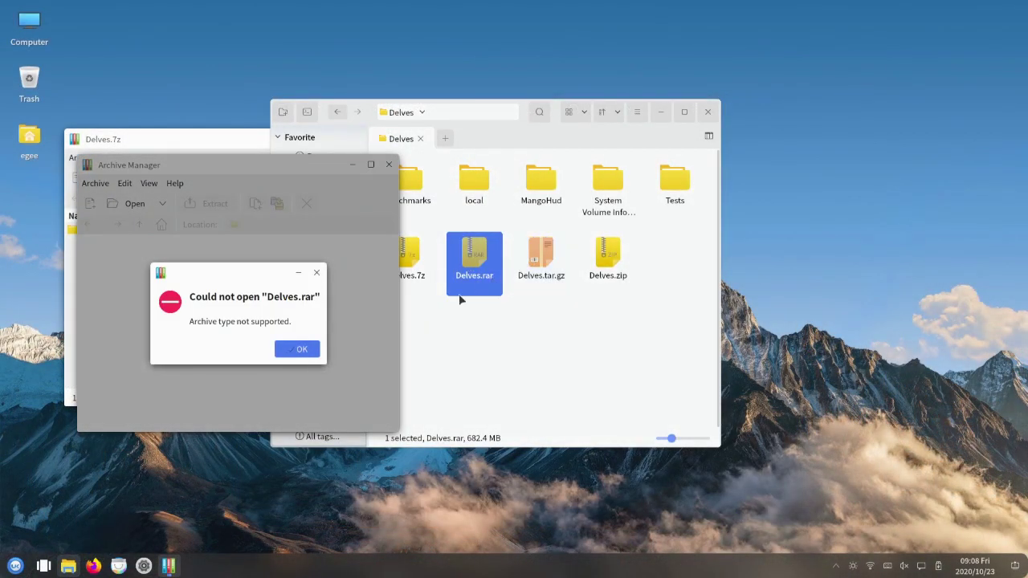
double_click(541, 255)
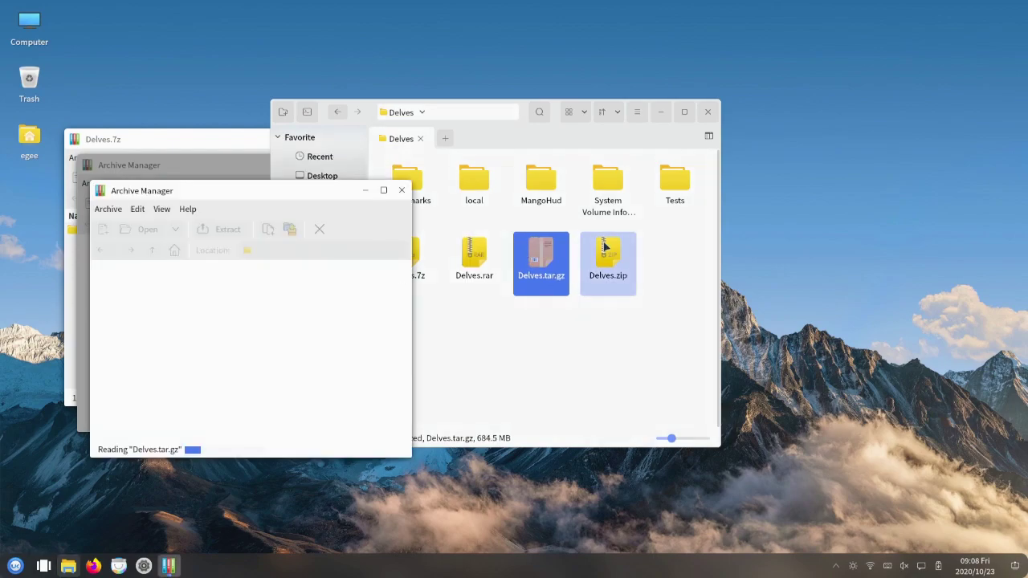
click(609, 257)
double_click(609, 257)
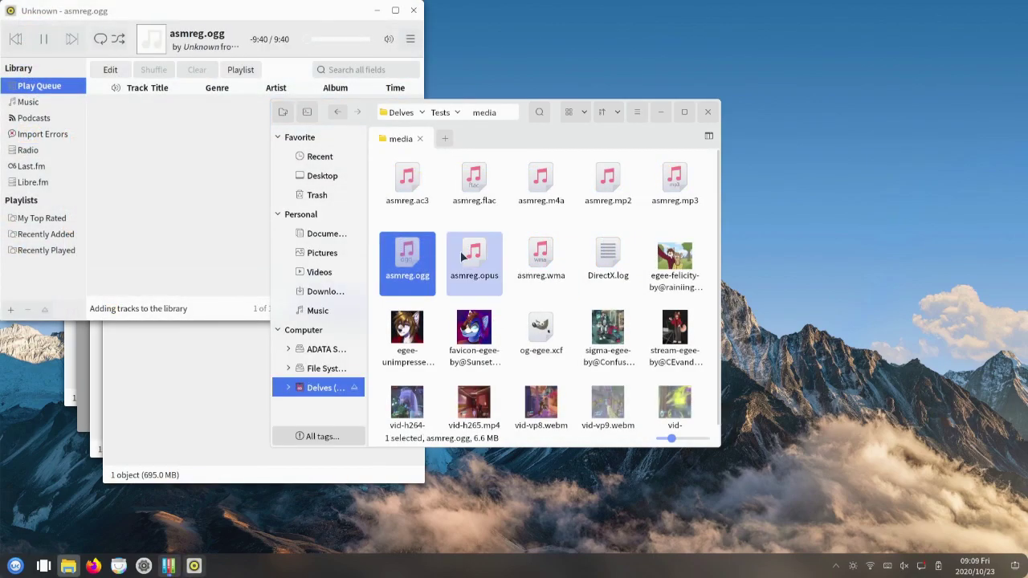
Play asmreg.opus and asmreg.wma, then open og-egee.xcf in the image viewer.
double_click(474, 255)
double_click(526, 253)
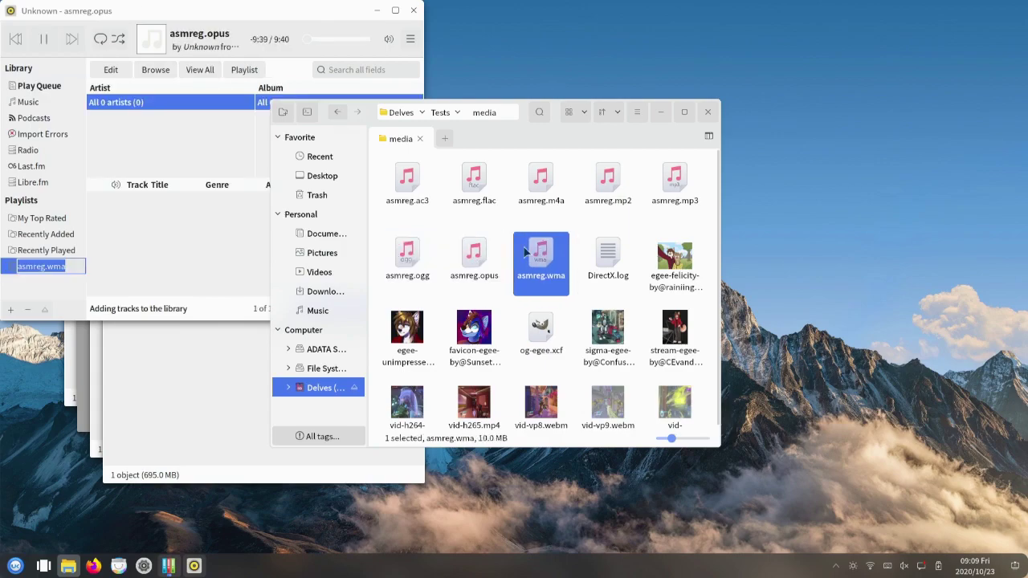
key(F2)
click(578, 220)
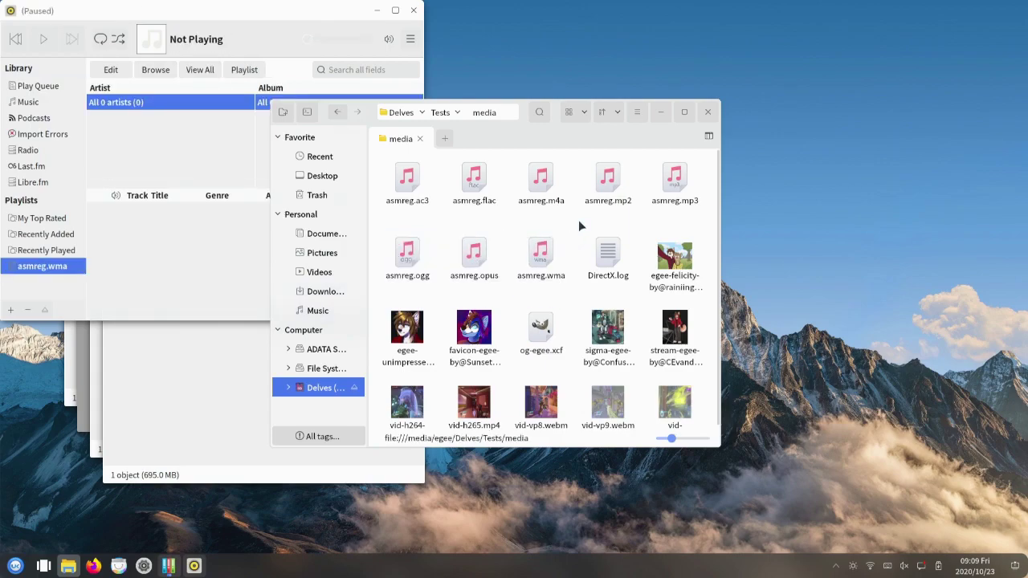
scroll(578, 365, down, 1)
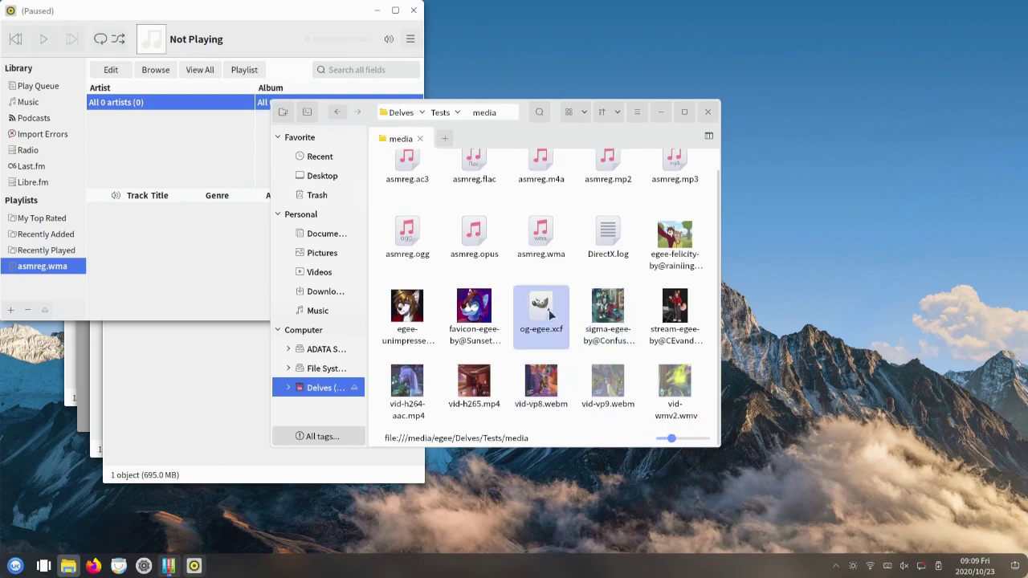
double_click(550, 315)
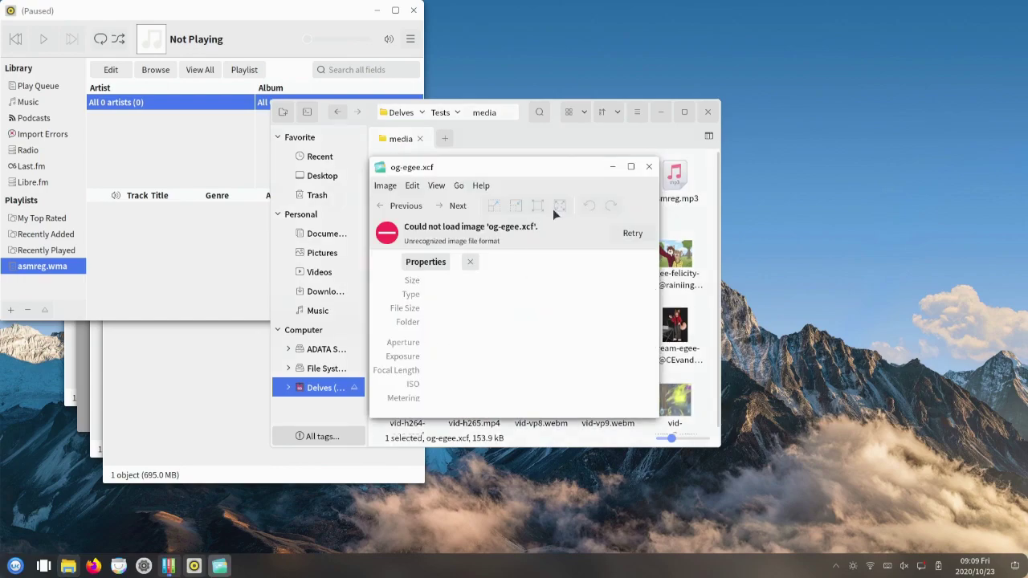
Close the image viewer and Etcher, and open a terminal in the Apps folder.
click(649, 166)
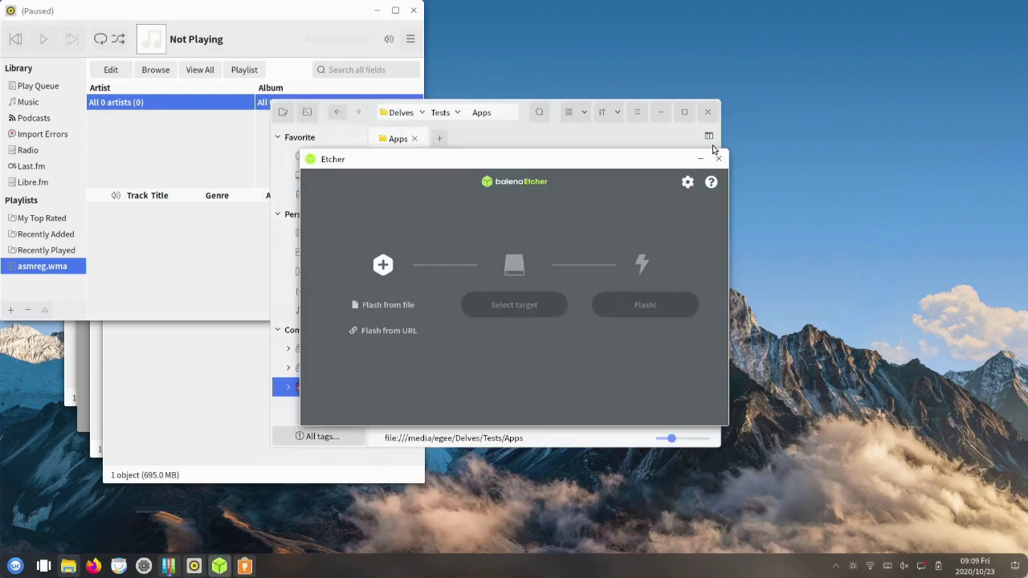
click(717, 159)
right_click(493, 316)
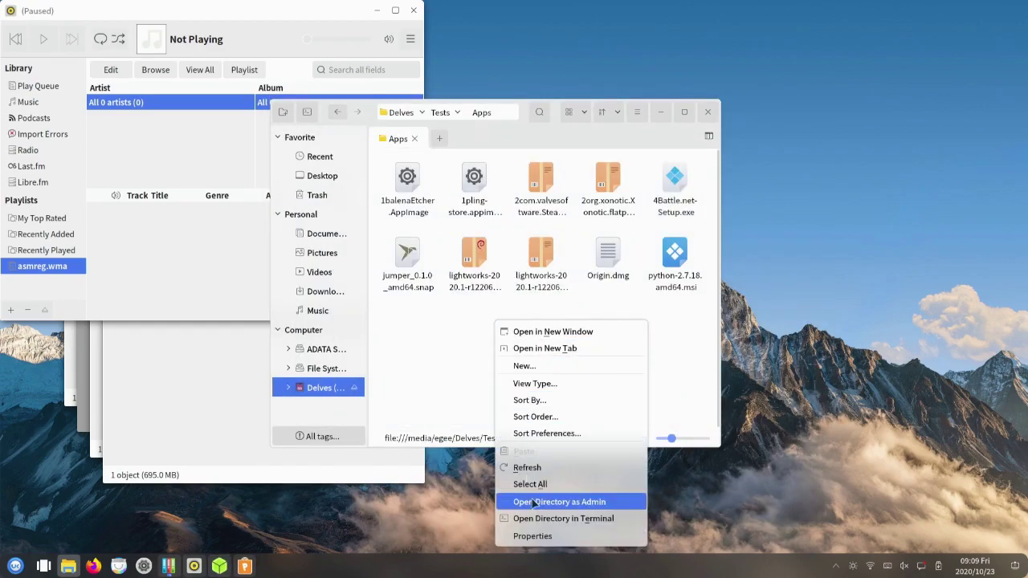
click(563, 518)
Run snap list and flatpak list, finding no snaps and flatpak not installed.
text(snap list)
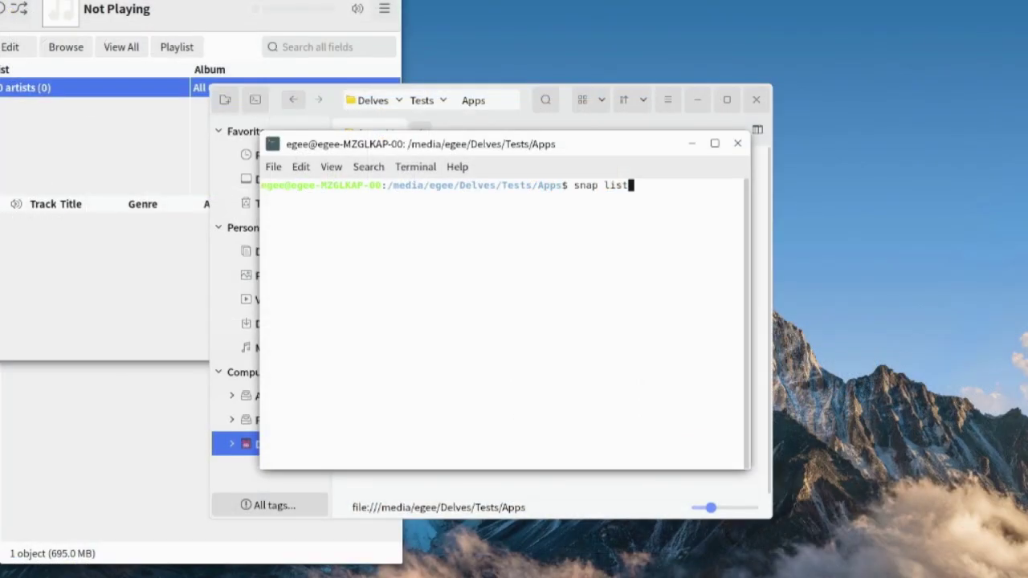
key(Return)
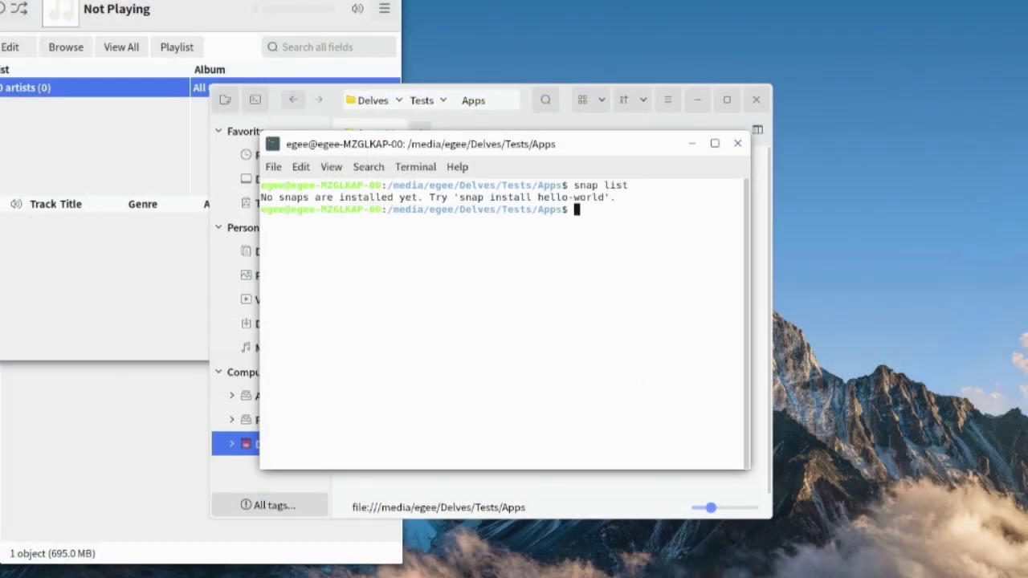
text(flatpak list)
key(Return)
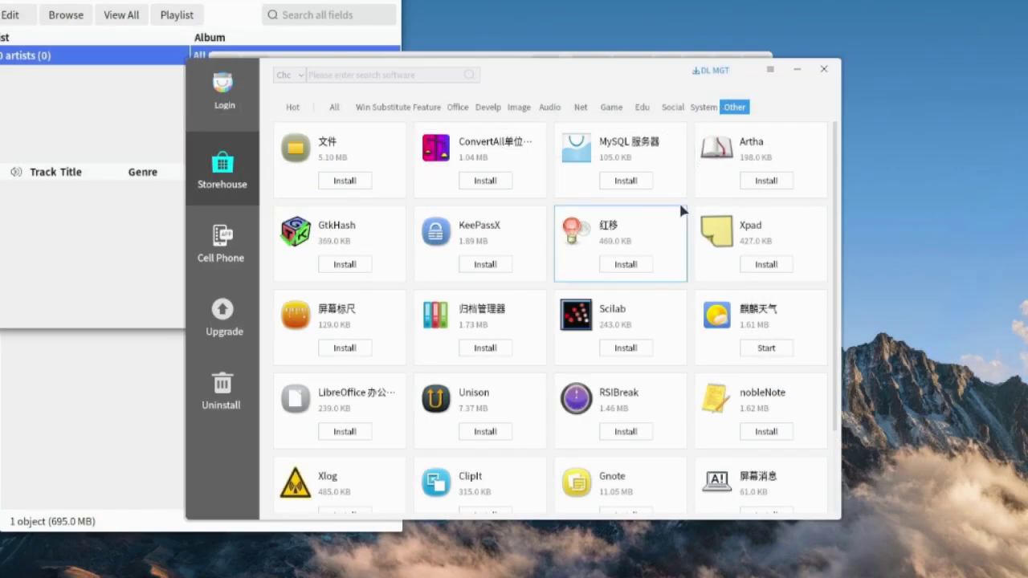
Scroll the store page and browse the Edu and Game categories.
scroll(679, 200, down, 1)
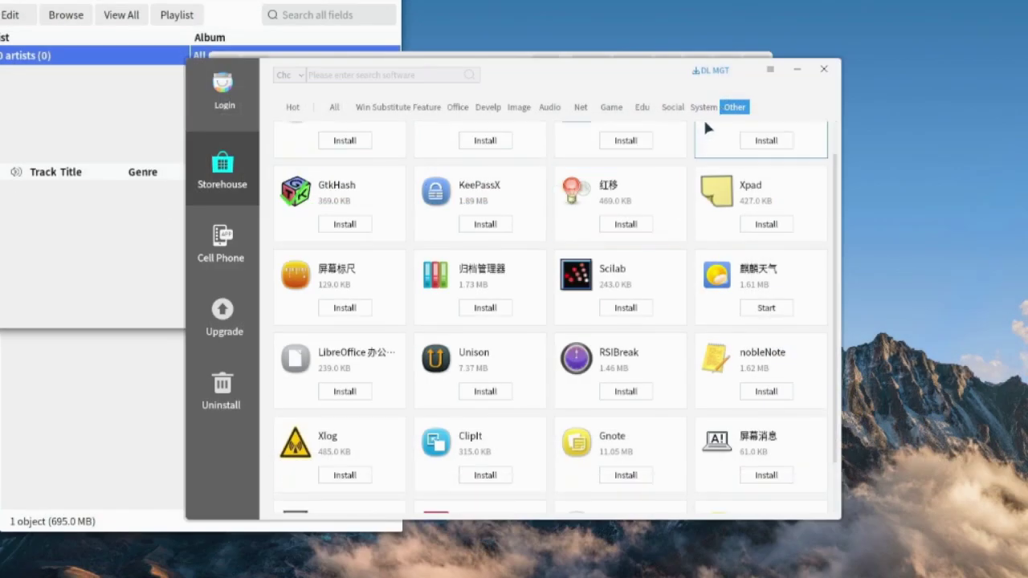
scroll(681, 194, up, 1)
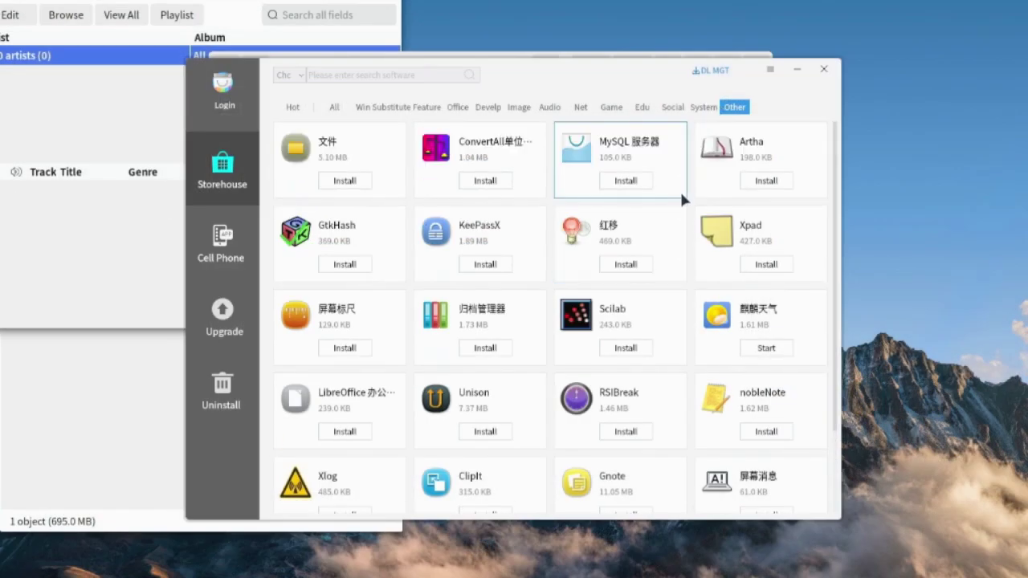
click(635, 107)
click(612, 108)
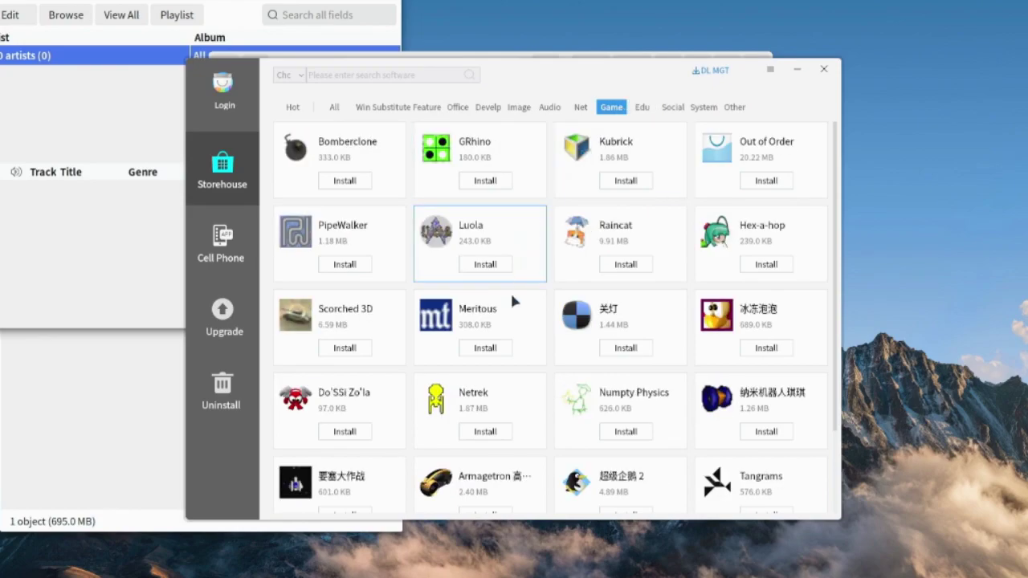
Browse the Develop and Windows-substitute categories, then list installed apps under Uninstall.
click(493, 107)
scroll(491, 155, down, 5)
scroll(496, 163, up, 5)
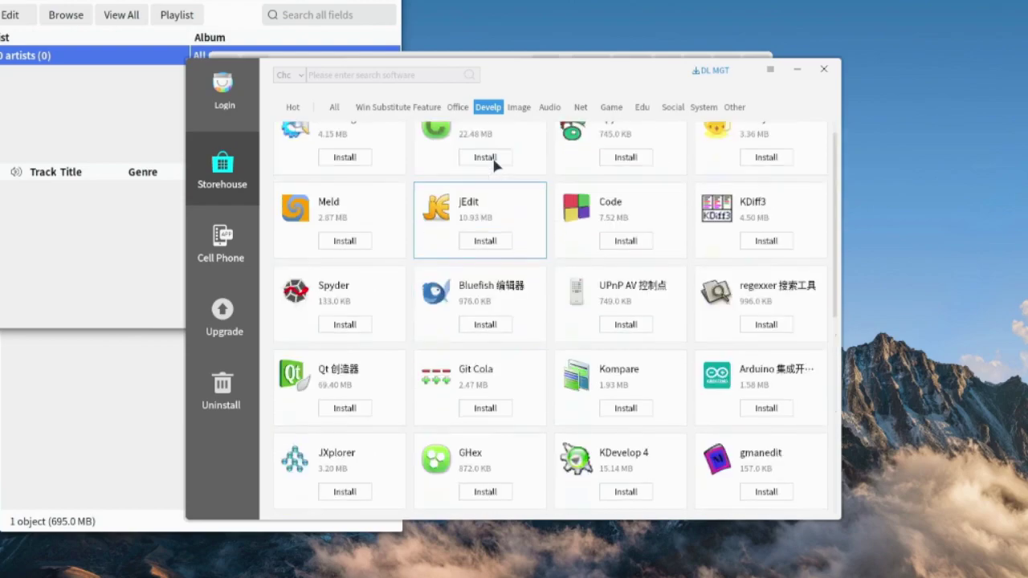
click(380, 110)
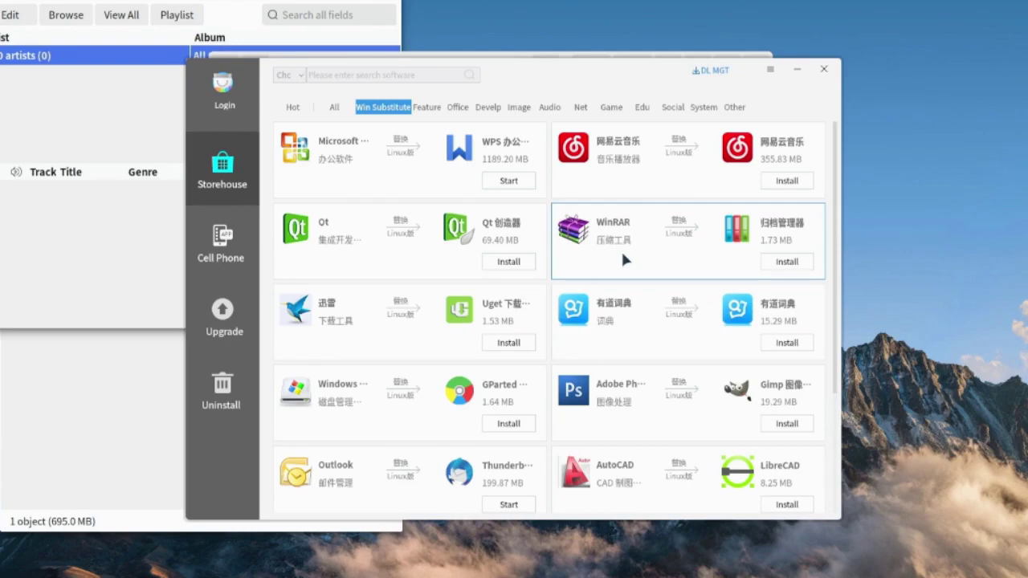
scroll(618, 258, down, 3)
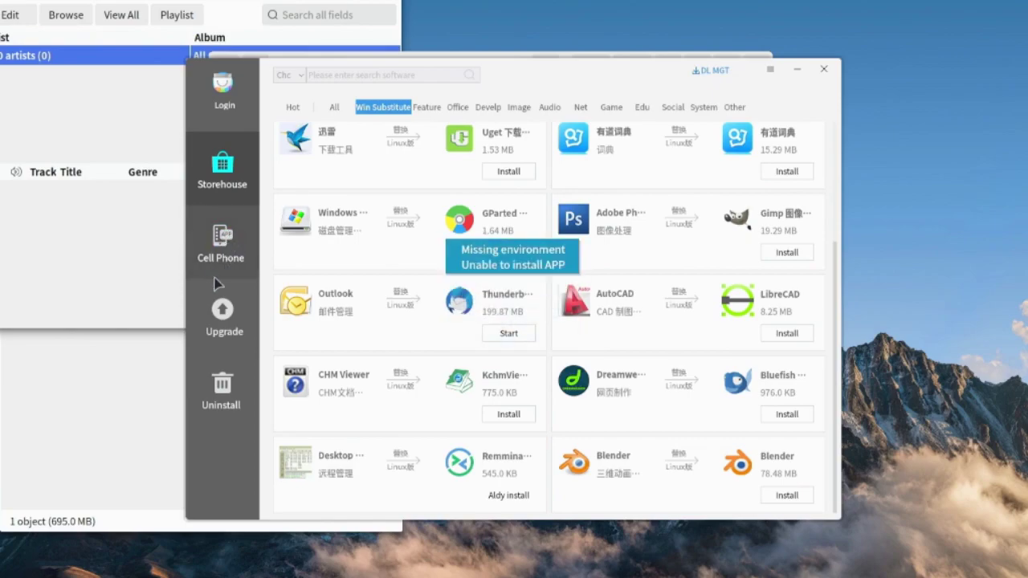
click(223, 393)
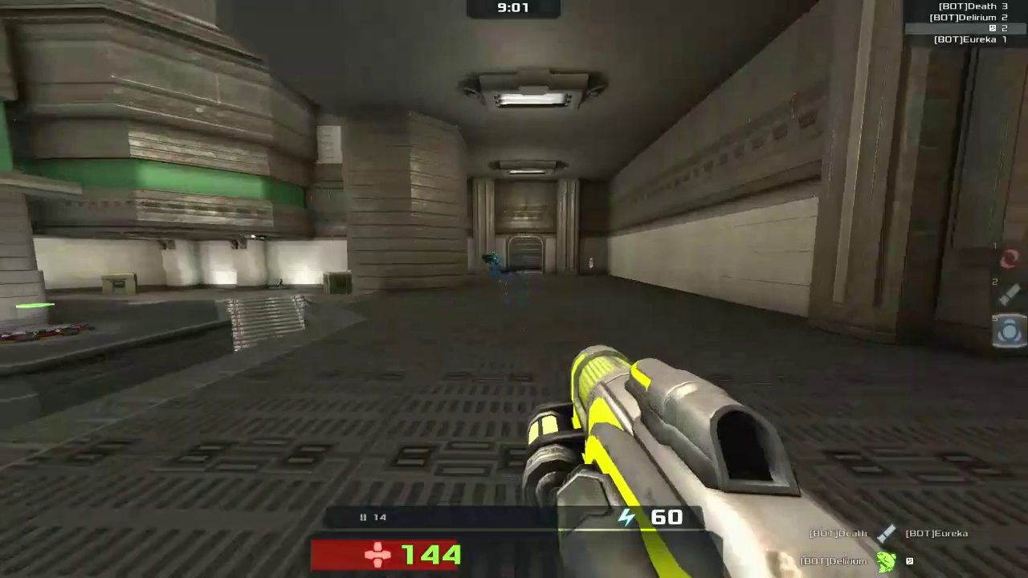
Fire at the blue bot, switch to the yellow rifle, and run over the jump pad.
click(514, 289)
click(514, 289)
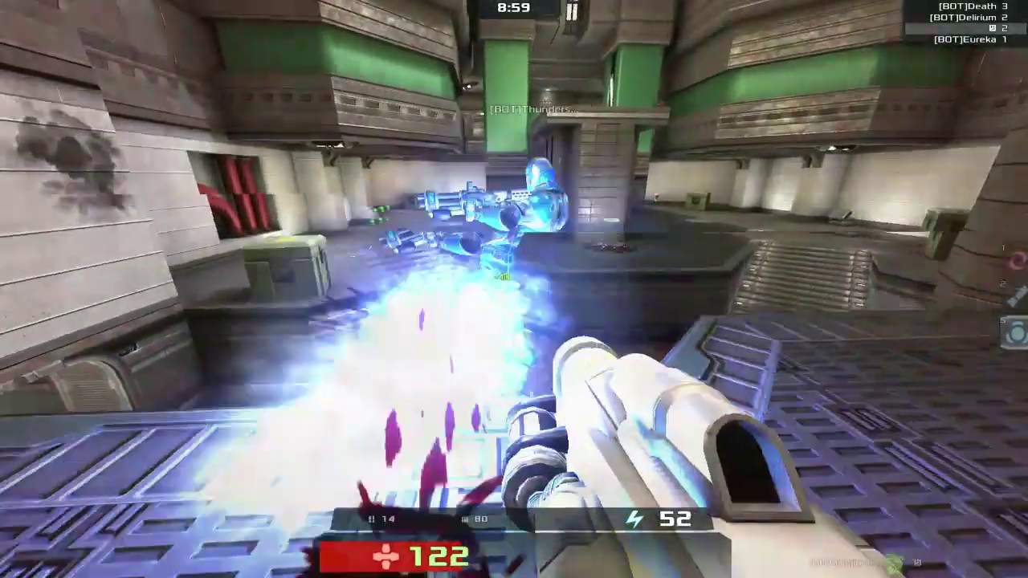
scroll(514, 289, down, 1)
click(514, 289)
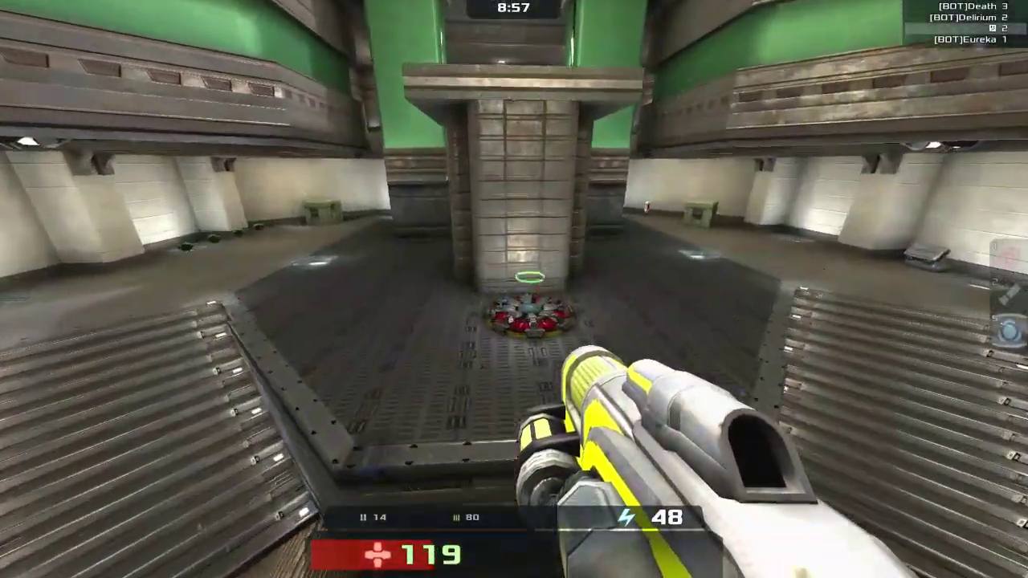
key(w)
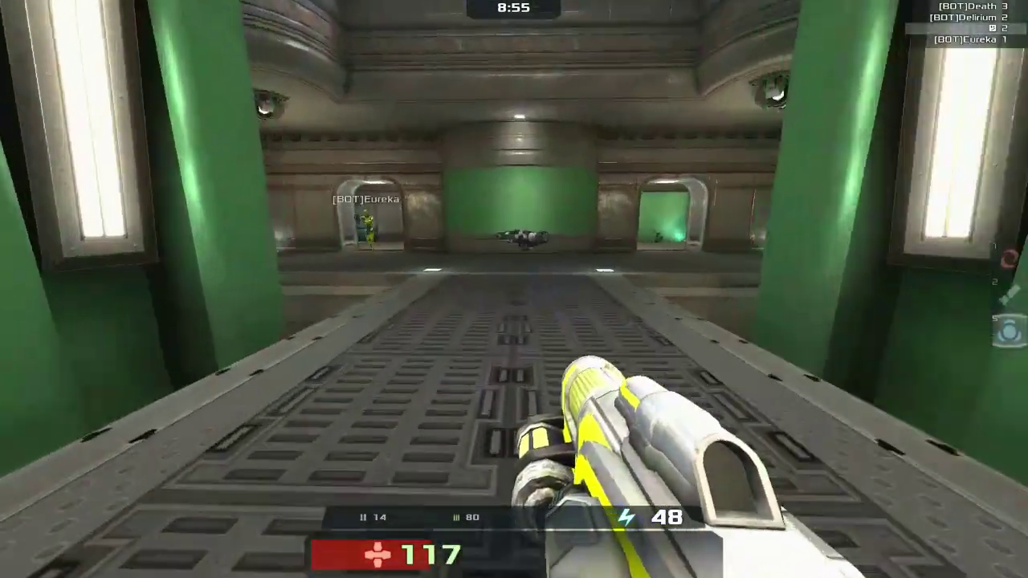
key(w)
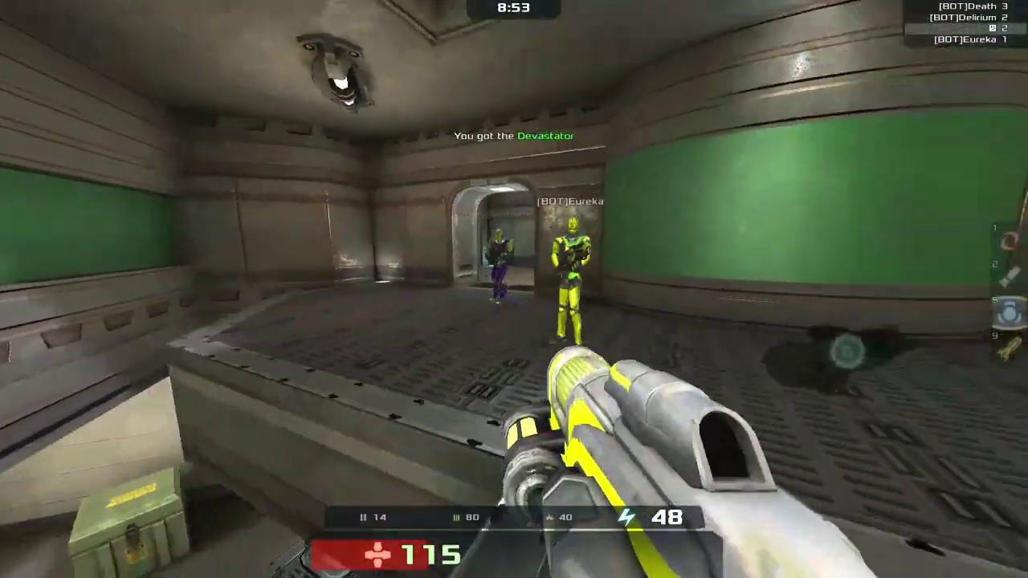
Frag Delirium and Eureka, then advance into the green-pillared hall.
click(514, 289)
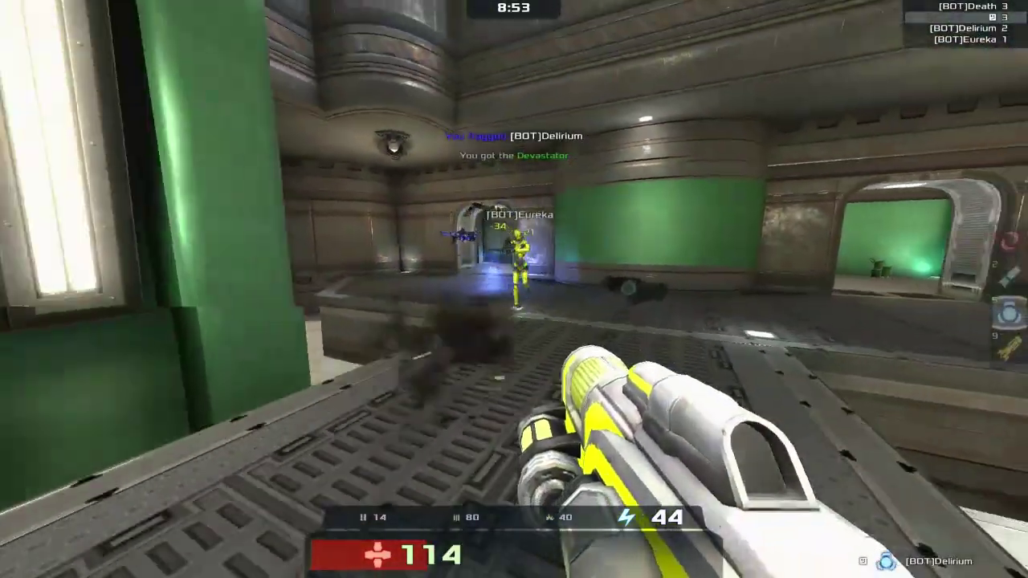
click(514, 290)
scroll(514, 289, down, 1)
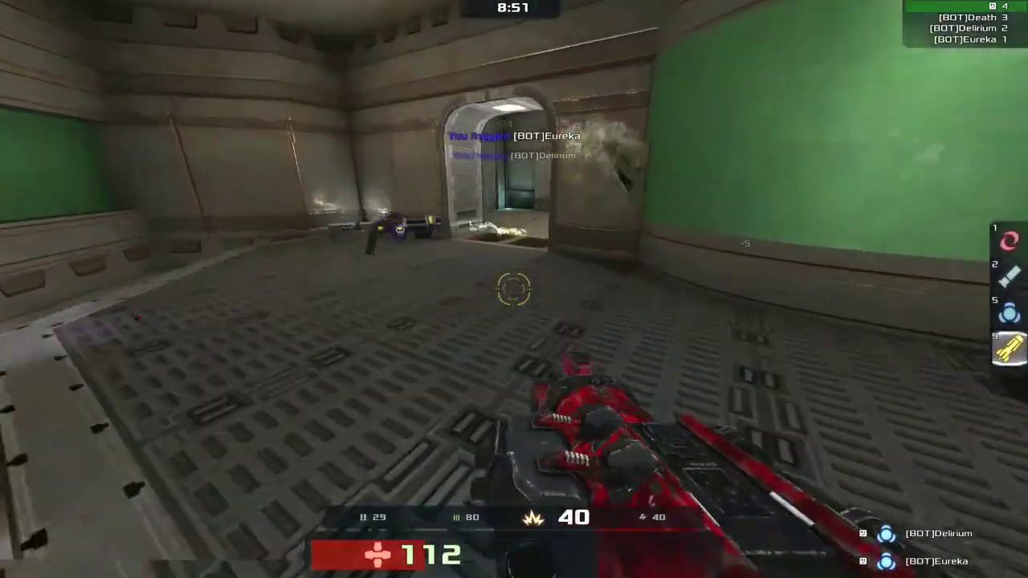
key(w)
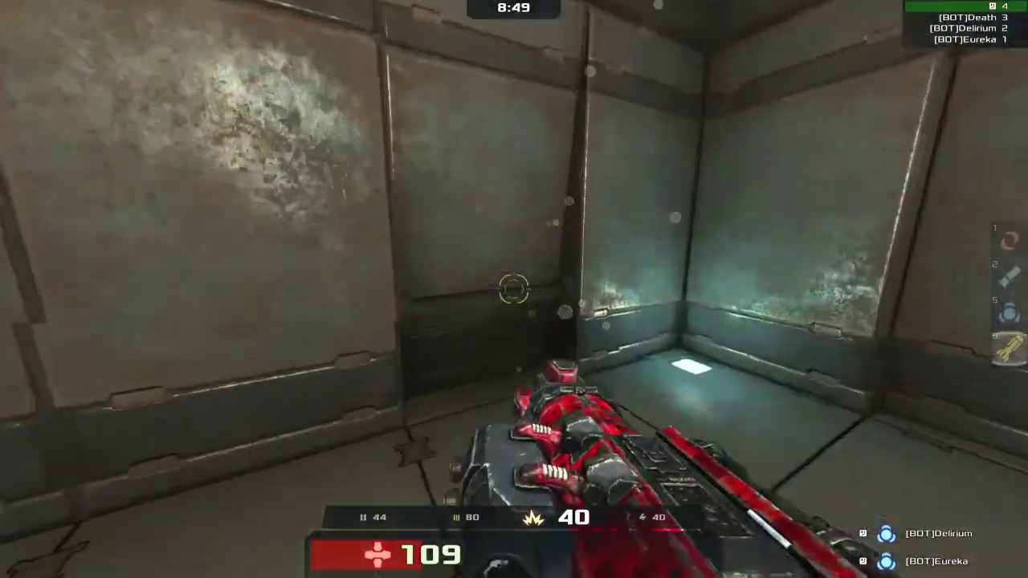
key(w)
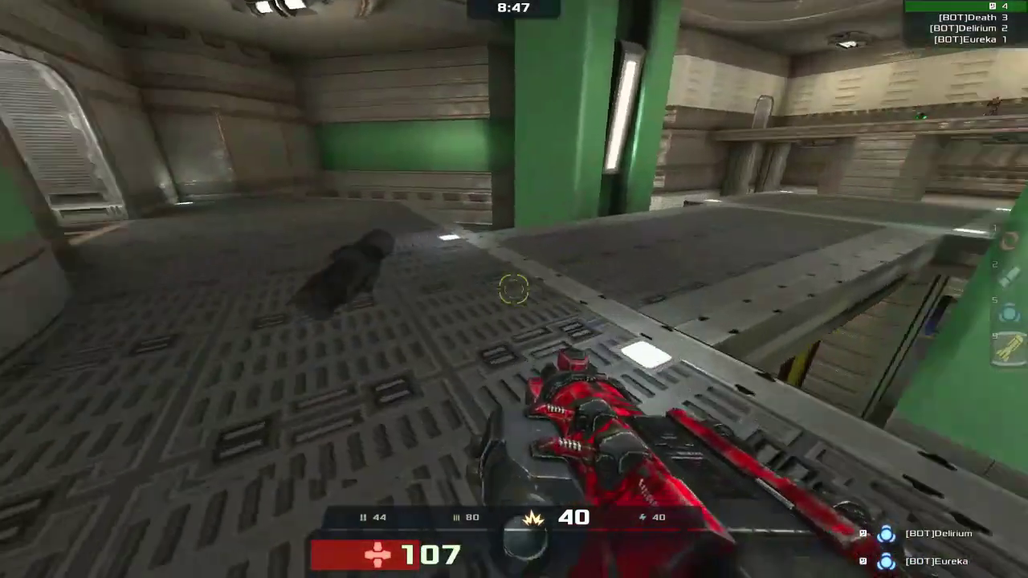